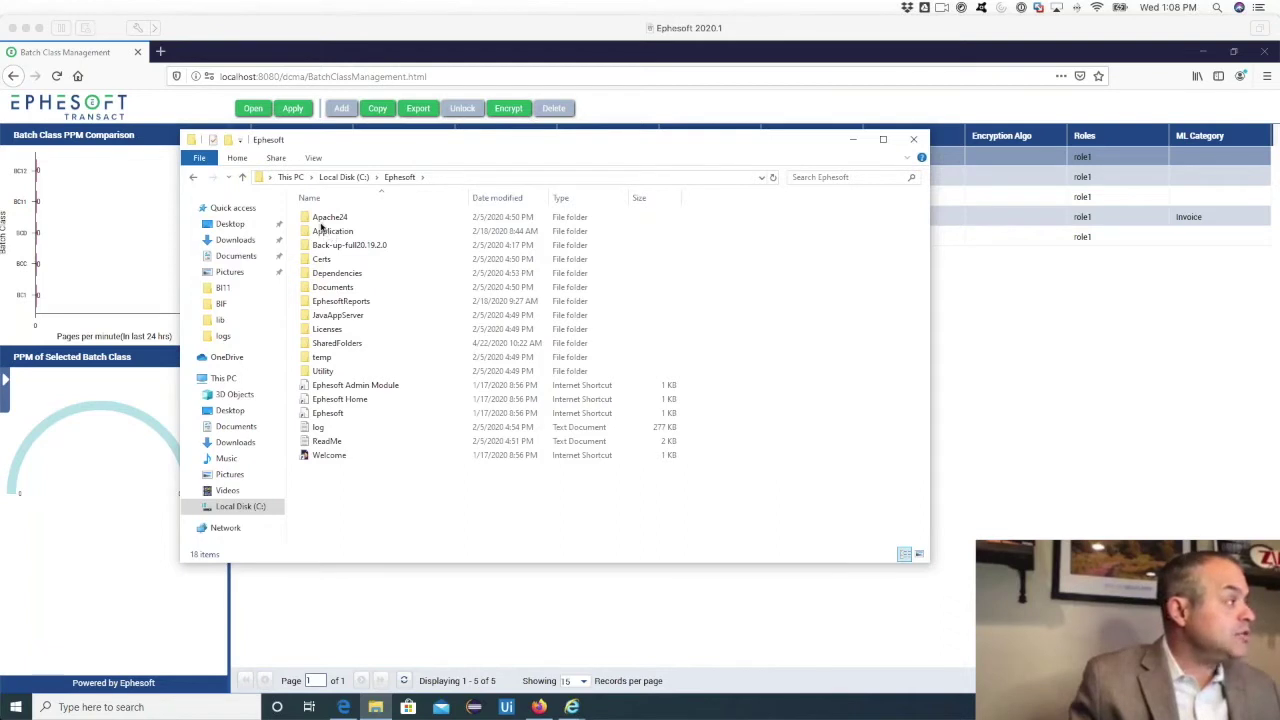
Open the FPR RecoStar project from the BC1 fixed-form-extraction folder inside Ephesoft's SharedFolders, and get the file window out of the way
click(333, 344)
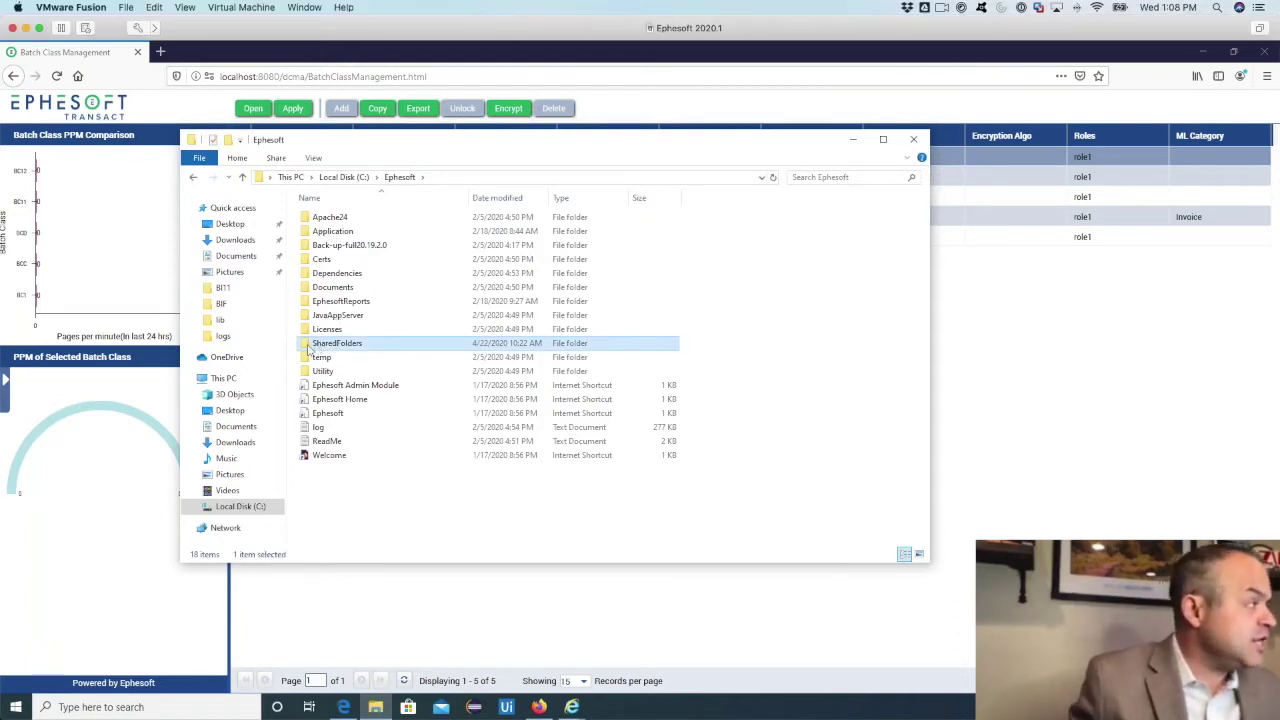
double_click(312, 344)
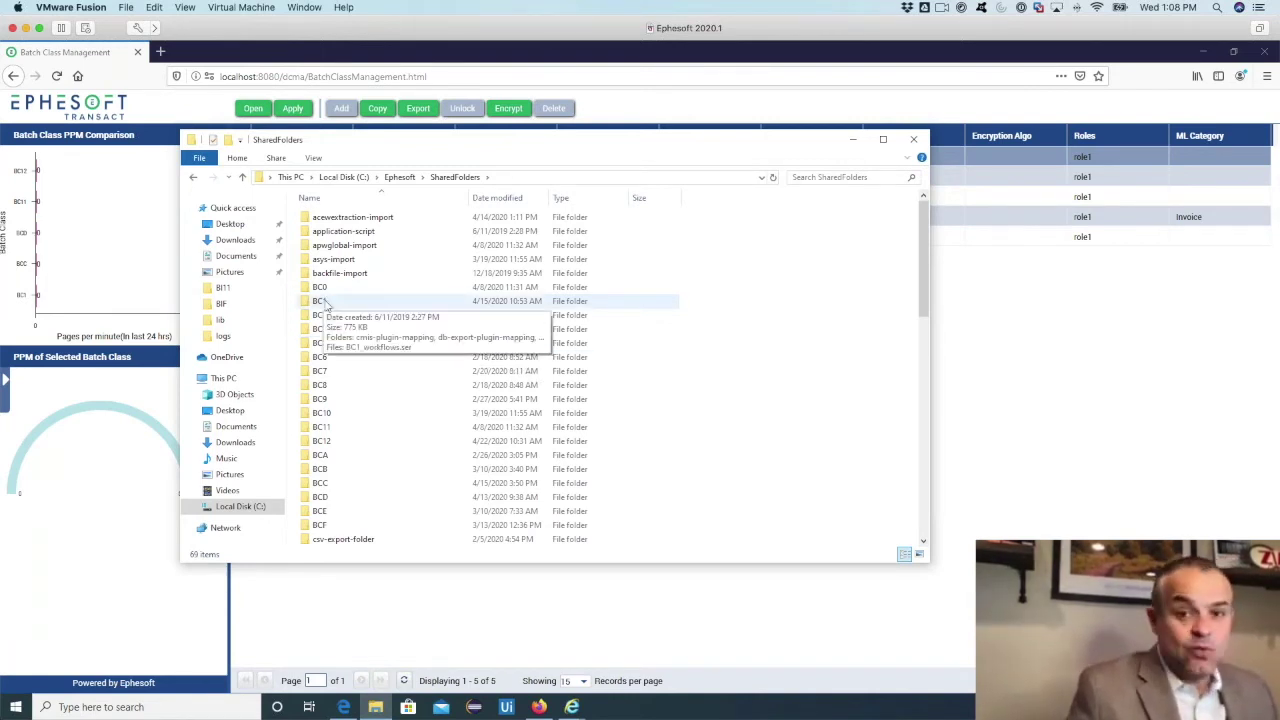
double_click(322, 302)
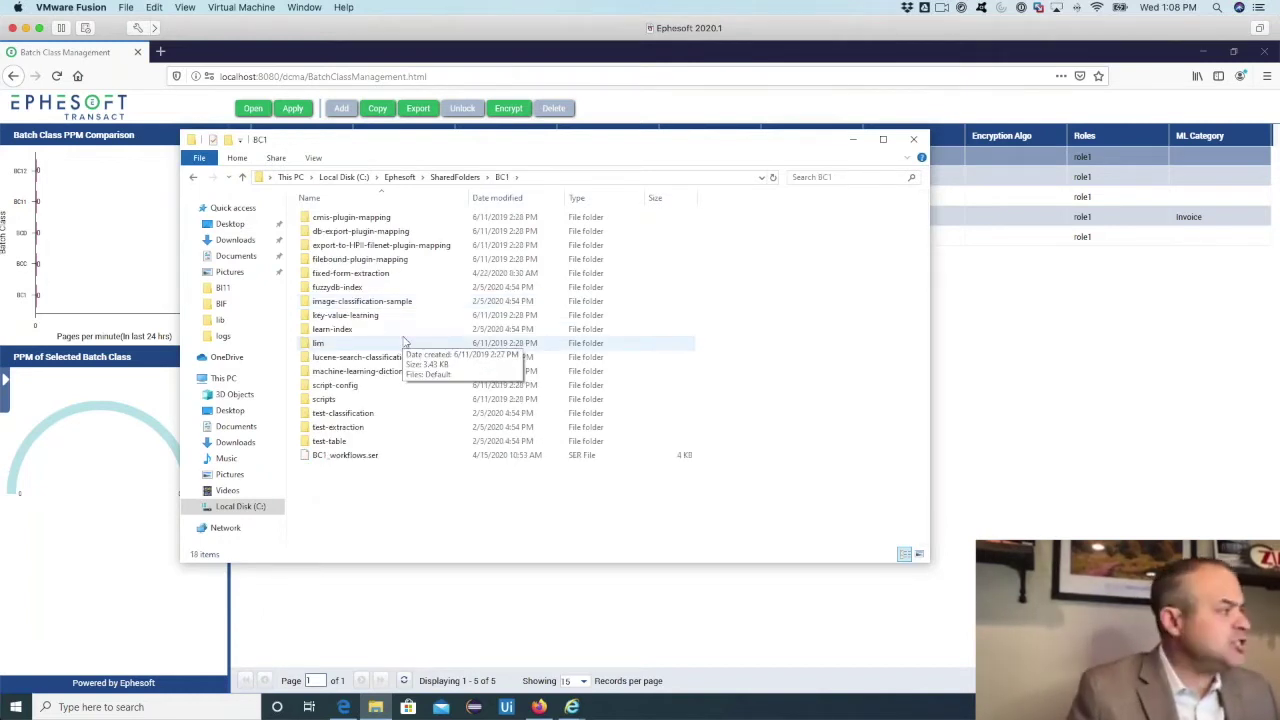
double_click(332, 275)
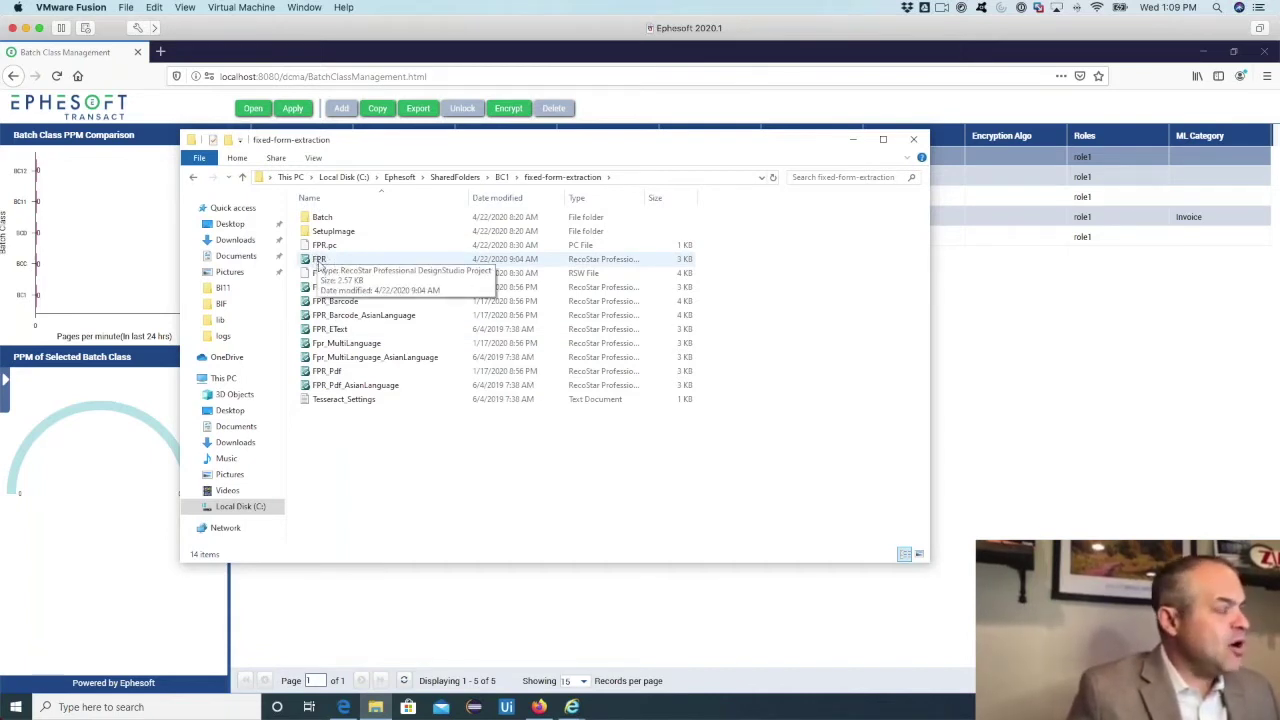
double_click(320, 260)
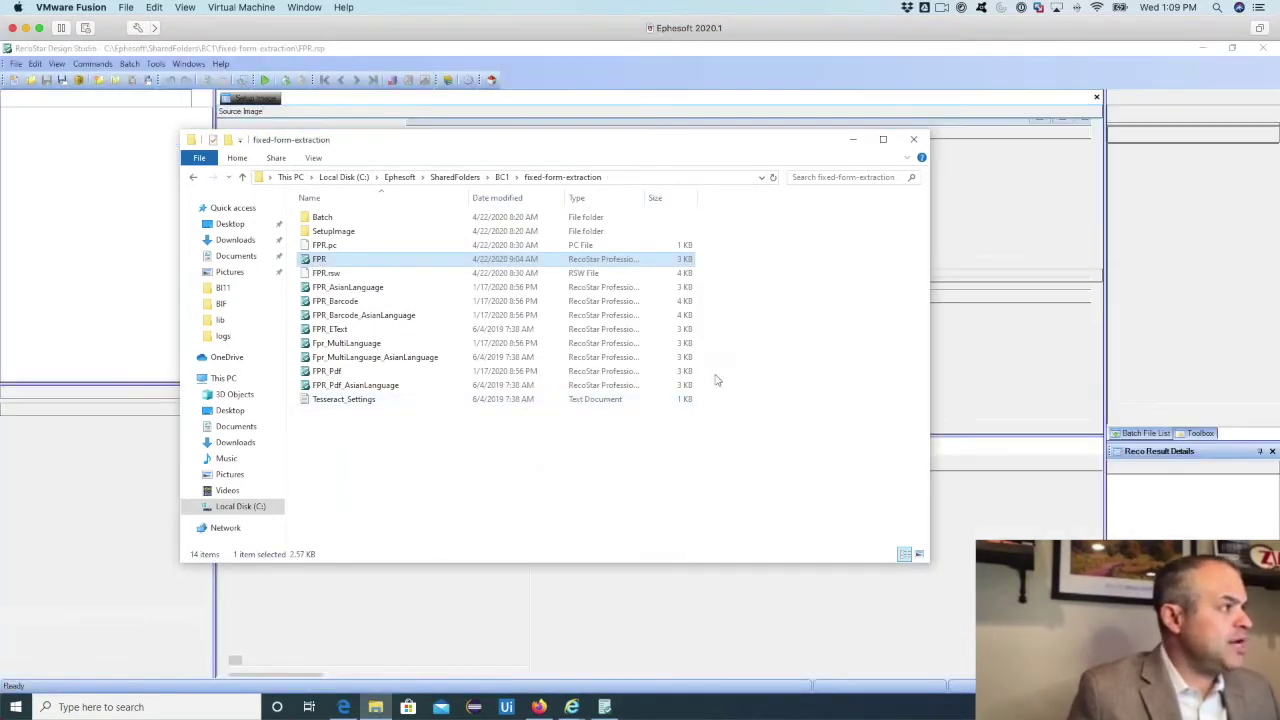
click(853, 146)
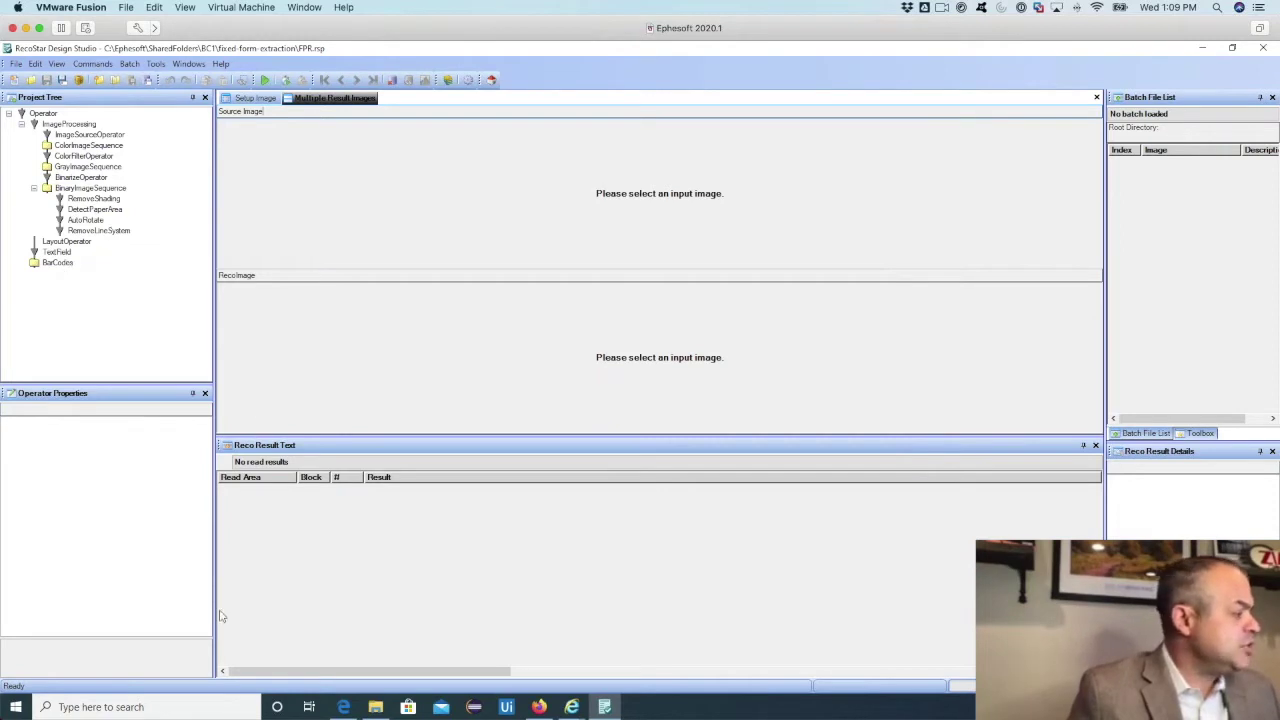
Load the invoice image from the desktop's "bad ocr" folder into the RecoStar batch file list
click(375, 707)
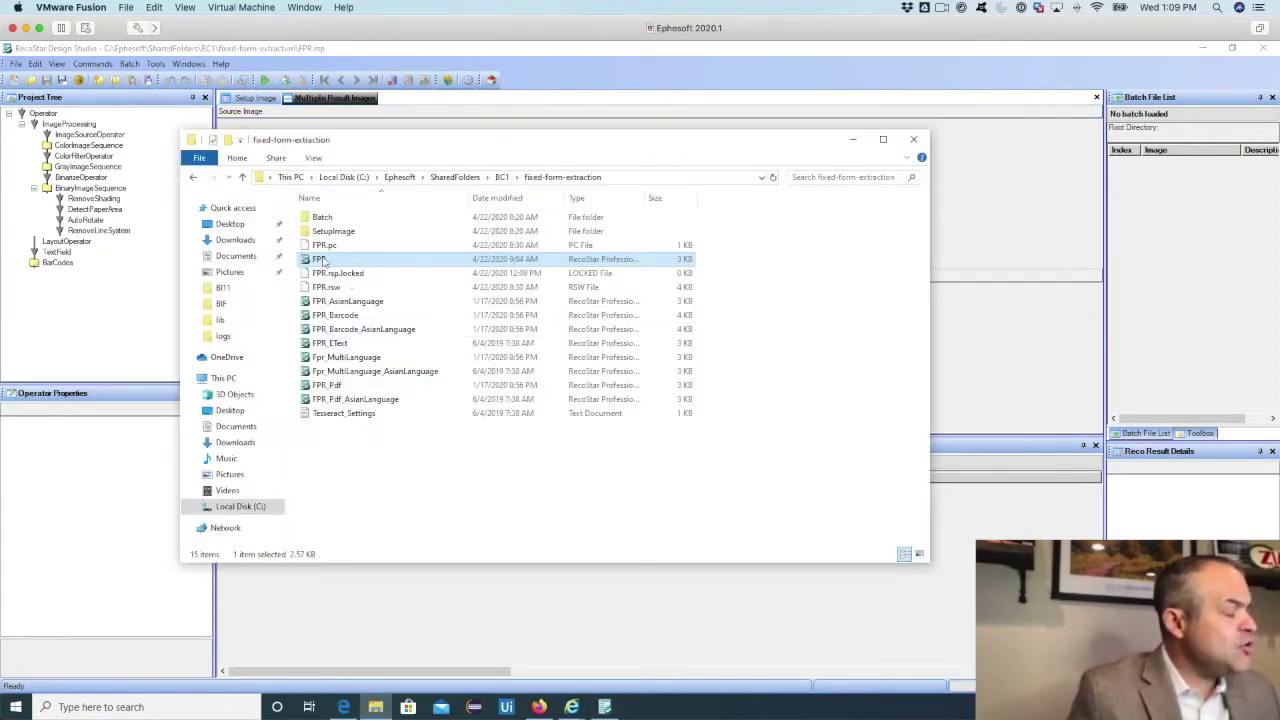
click(230, 224)
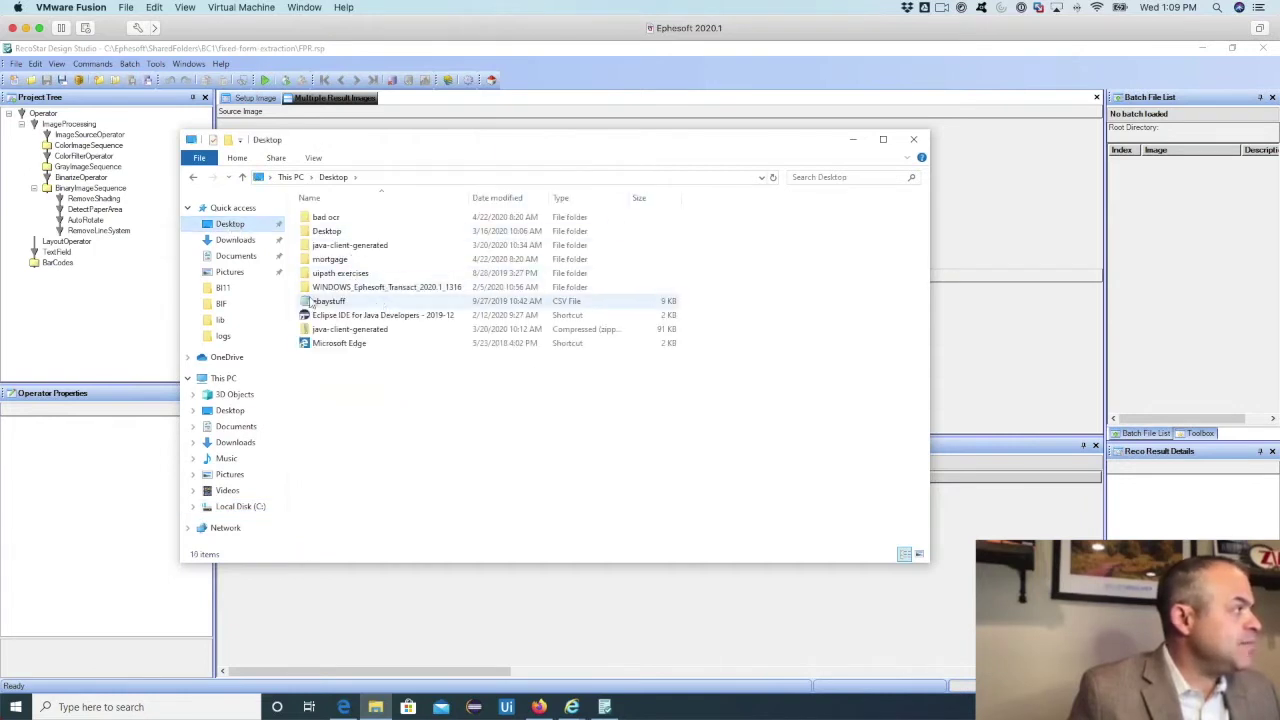
double_click(326, 218)
drag(332, 236, 1160, 230)
click(1000, 170)
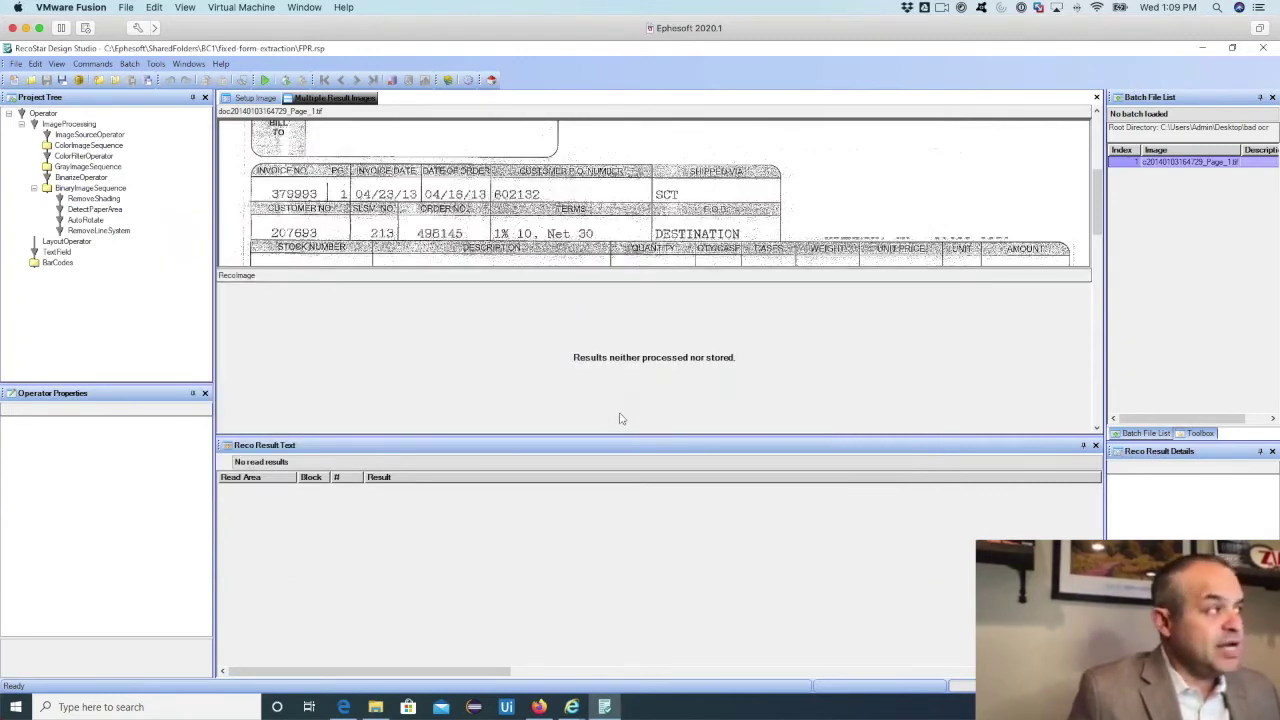
Hide the Reco image to examine the upper part of the source invoice, and show the Reco image again
right_click(564, 178)
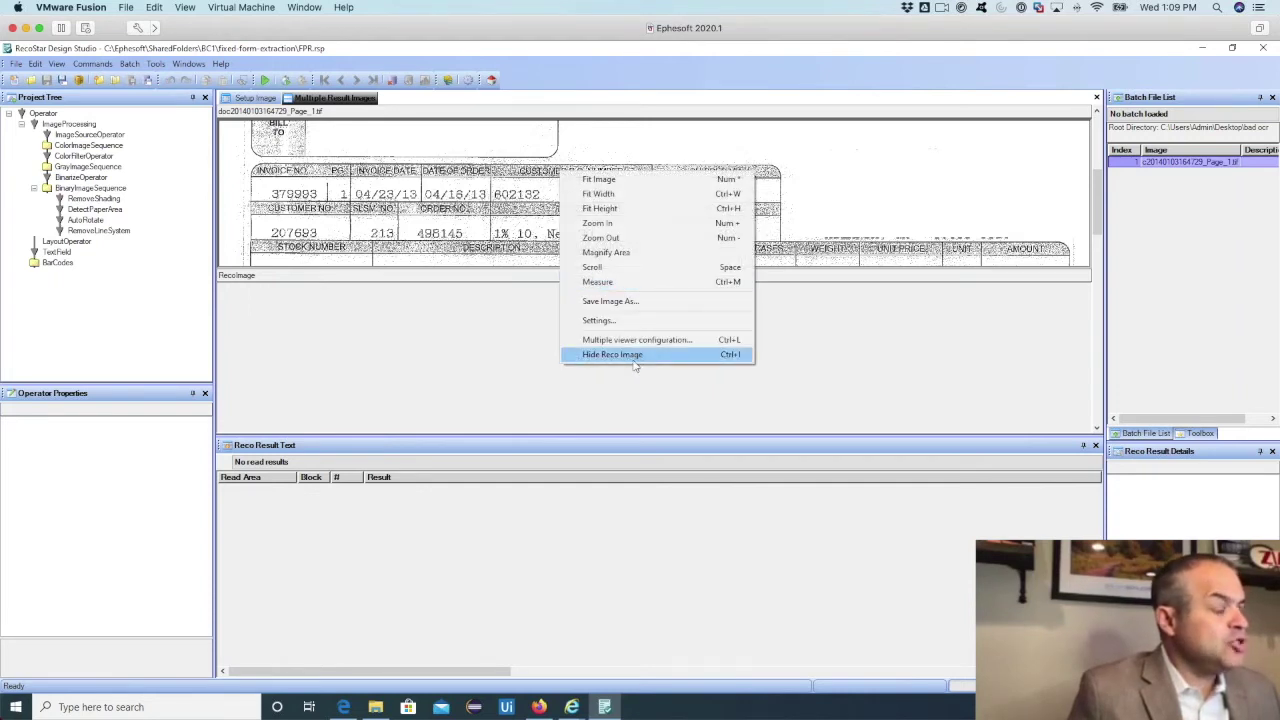
click(466, 378)
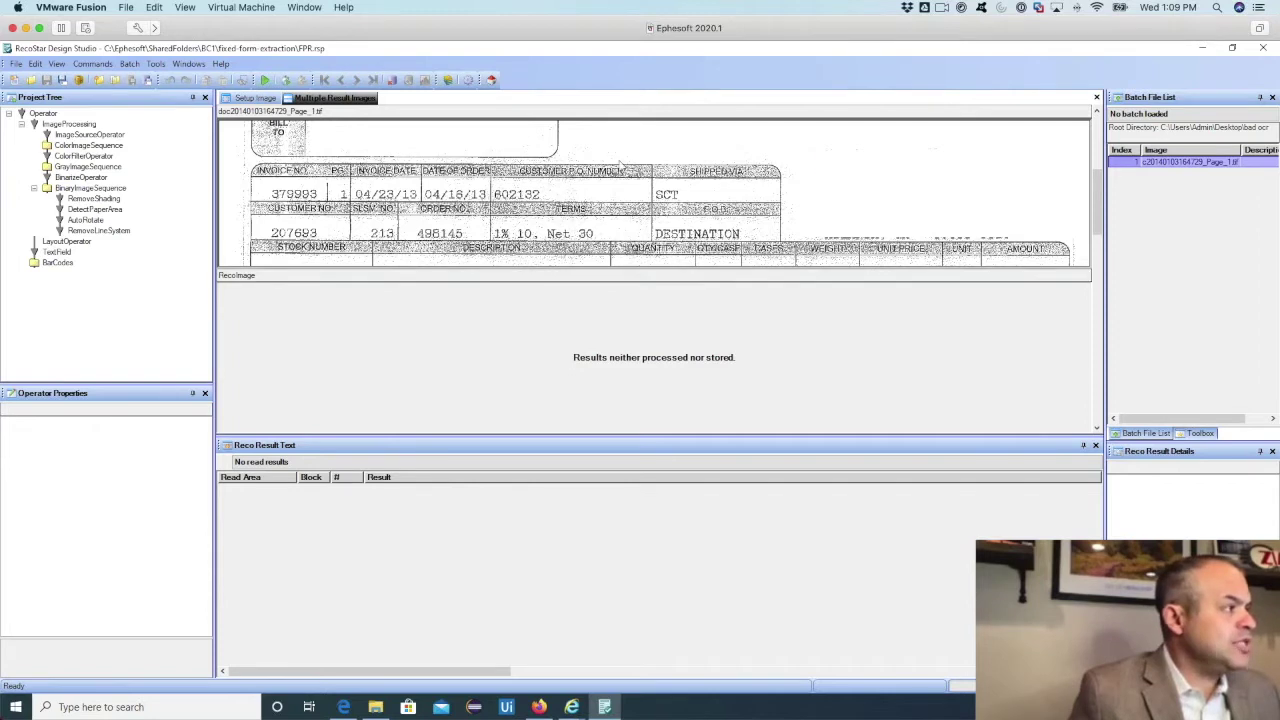
right_click(636, 292)
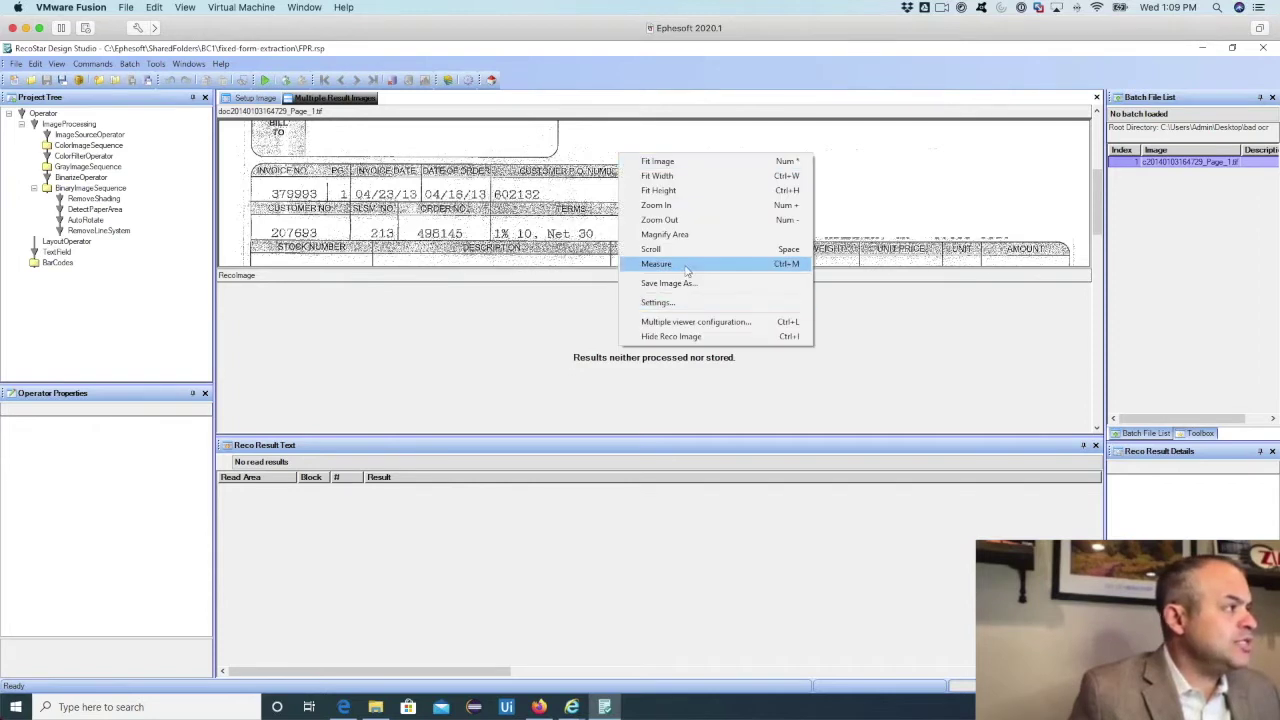
click(684, 337)
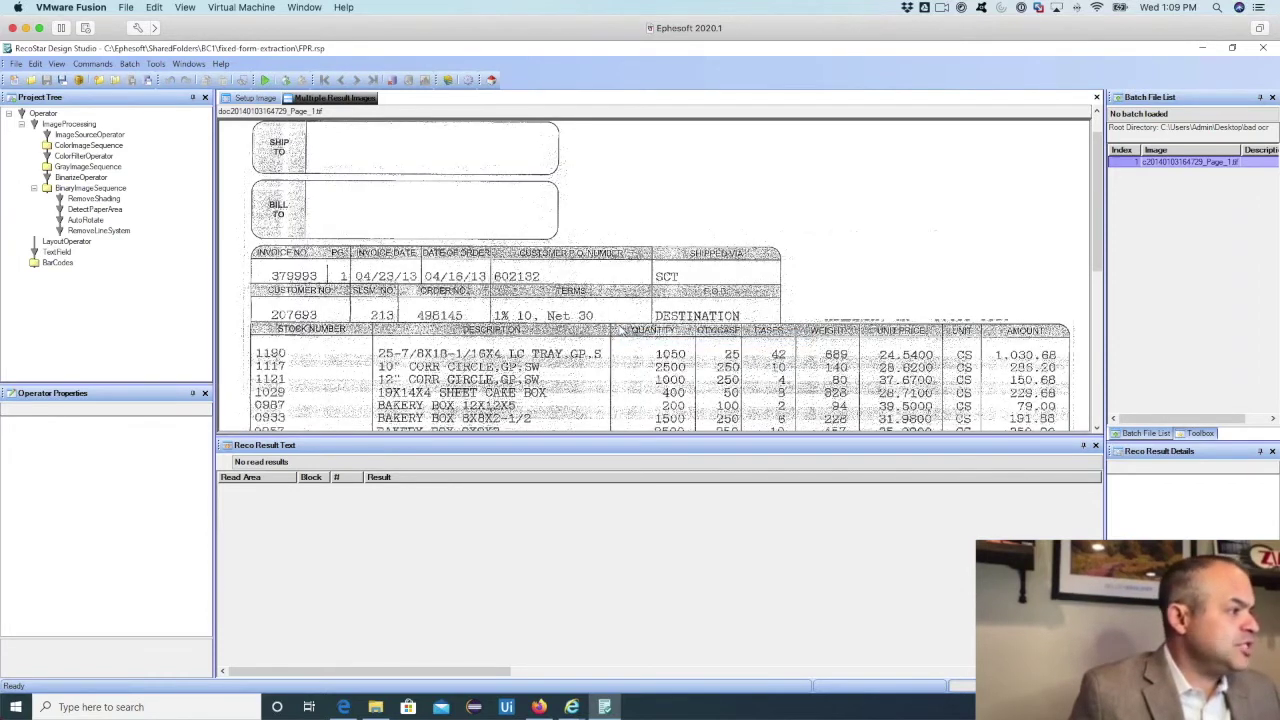
scroll(1099, 233, down, 1)
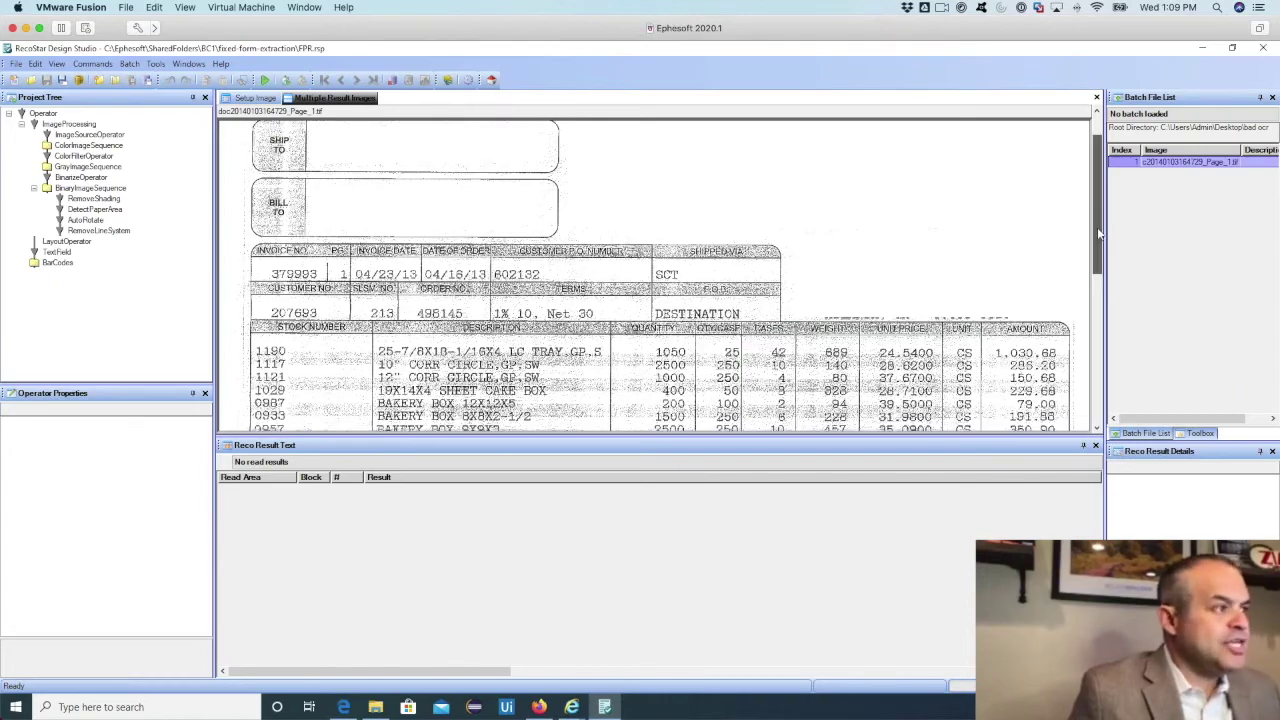
drag(1099, 233, 1094, 196)
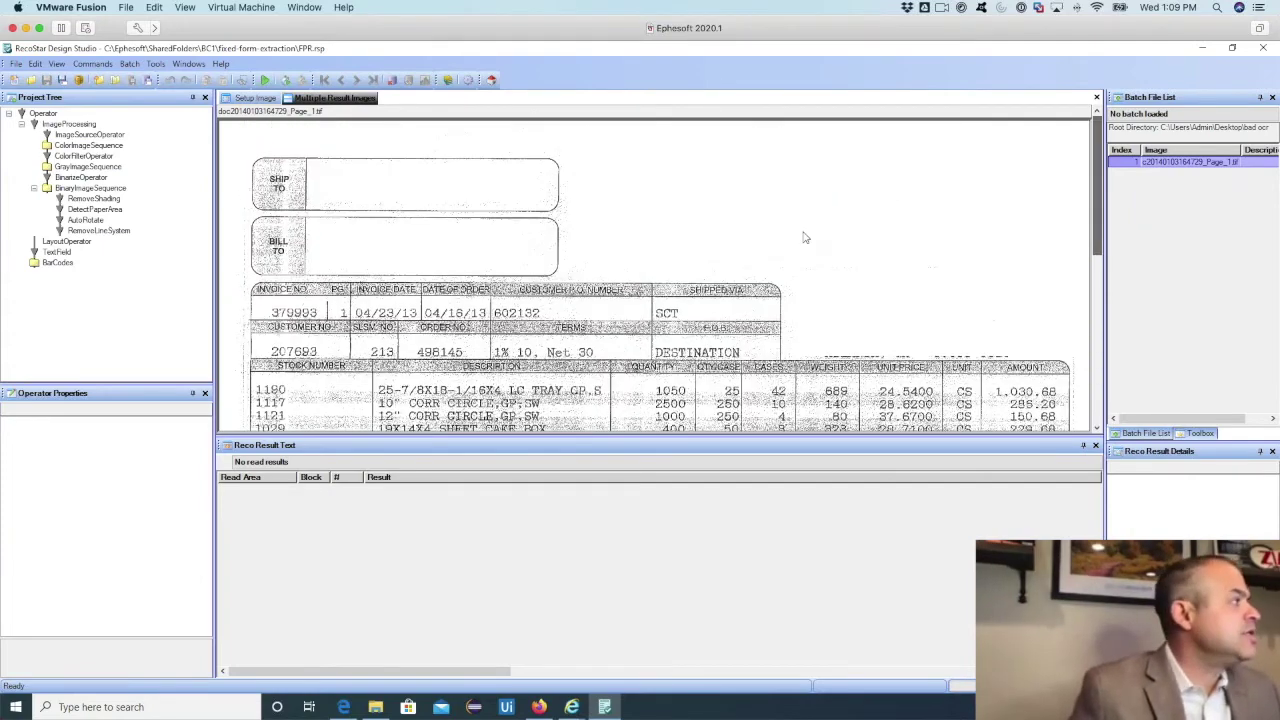
right_click(630, 224)
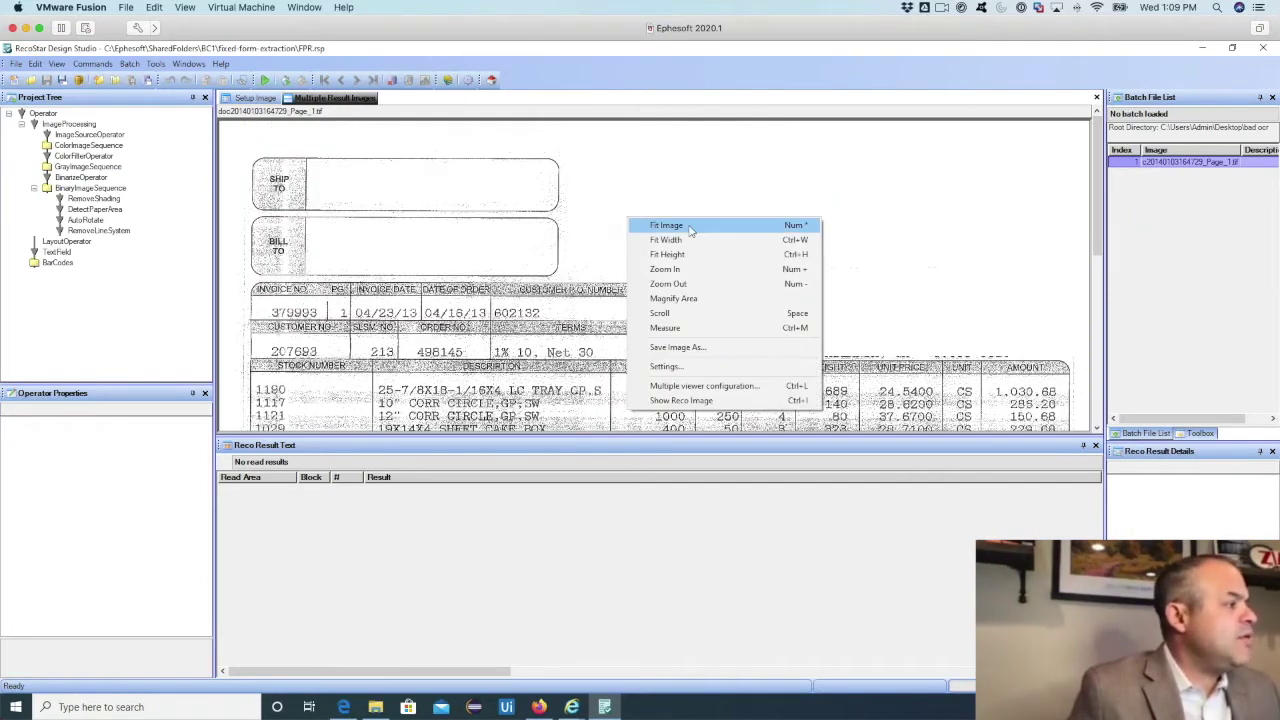
click(690, 400)
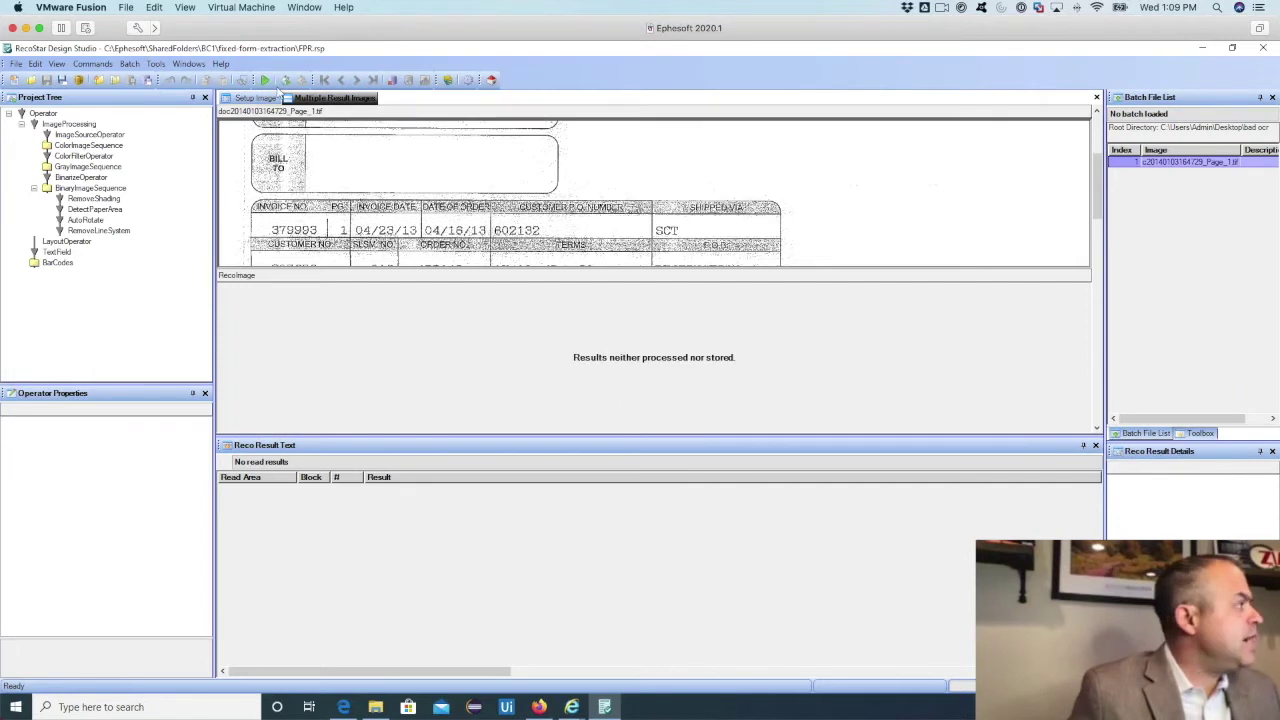
Process the invoice image and compare its line items between the source and Reco images
key(F5)
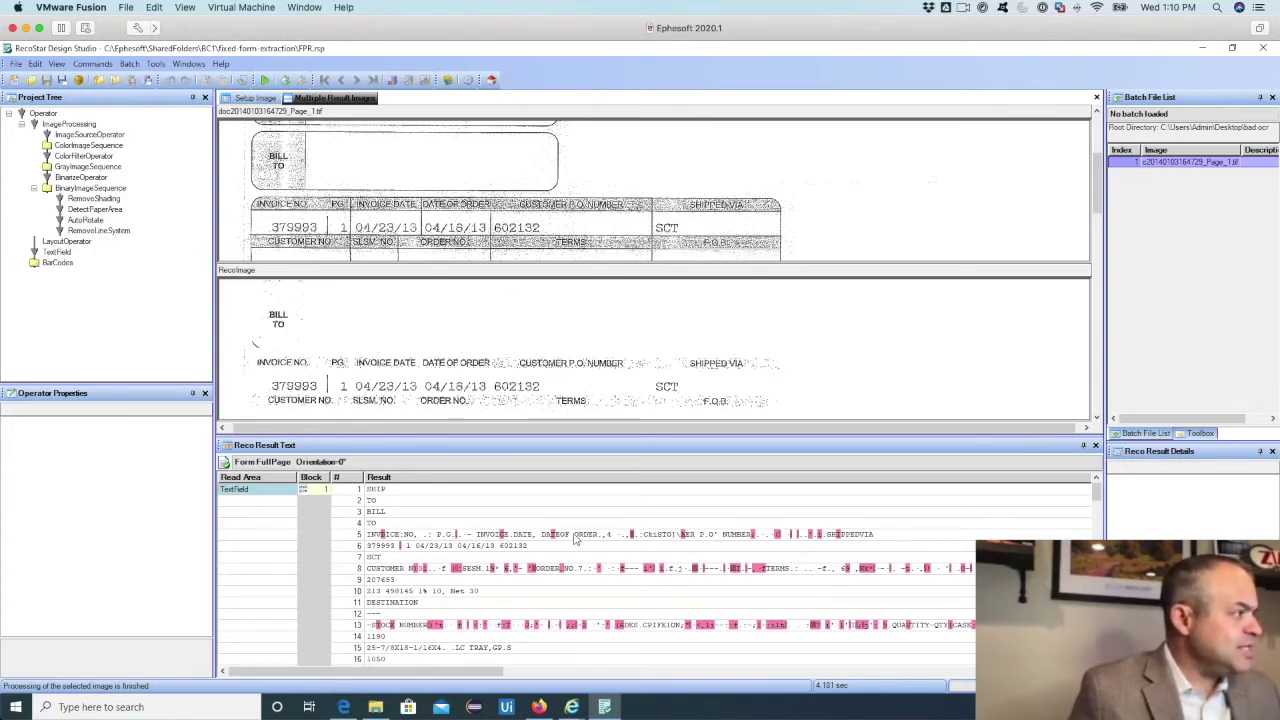
drag(1097, 205, 1101, 313)
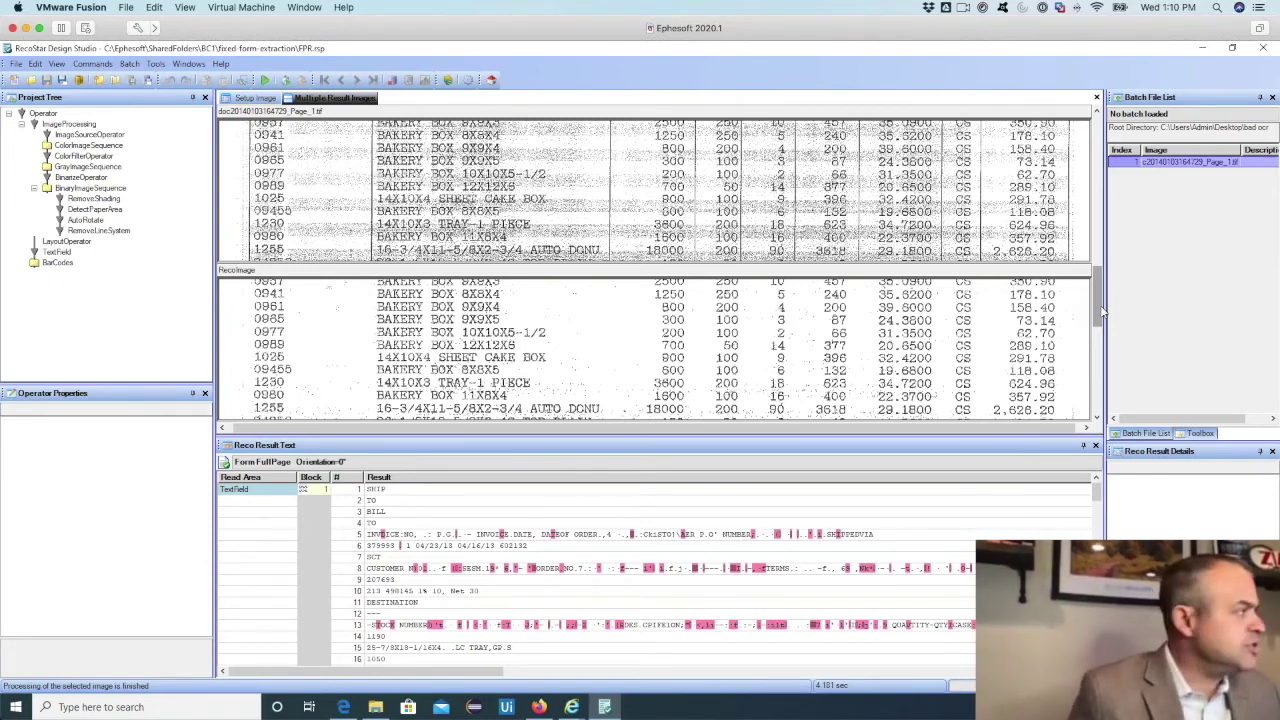
Add a Remove Black Speckles operator to BinaryImageSequence and reprocess the invoice image
click(87, 189)
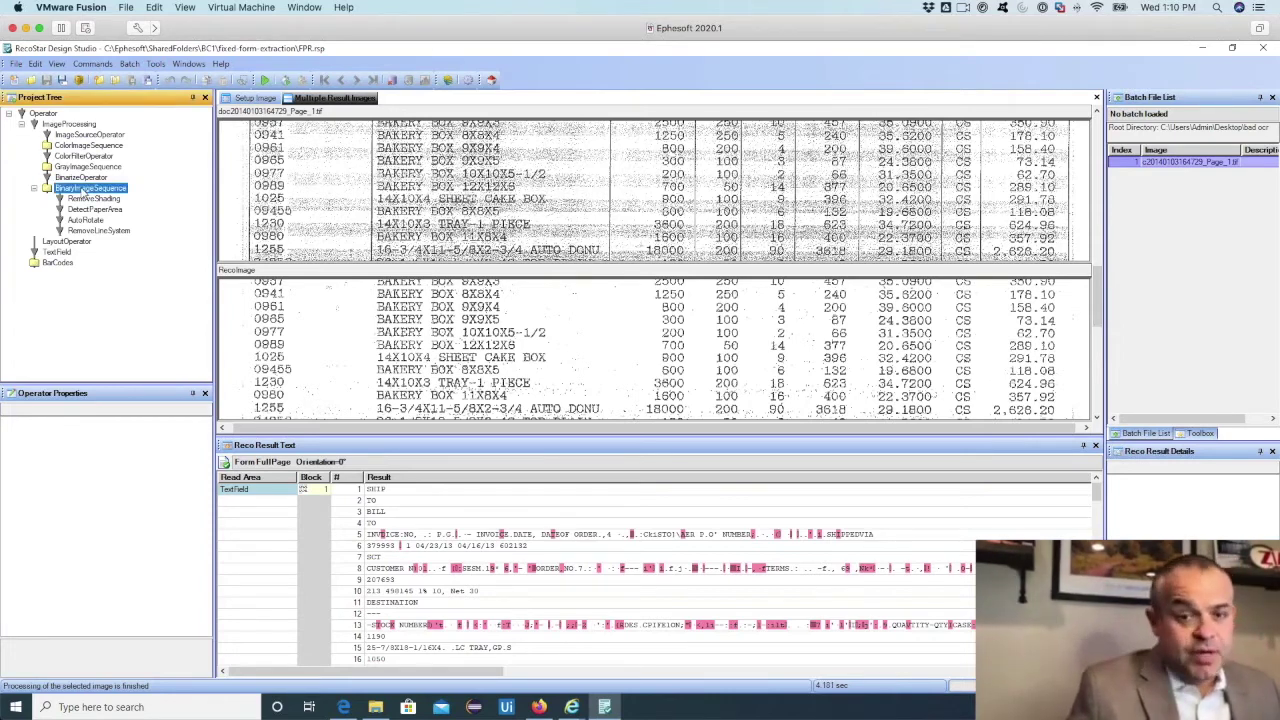
right_click(84, 190)
mouse_move(130, 260)
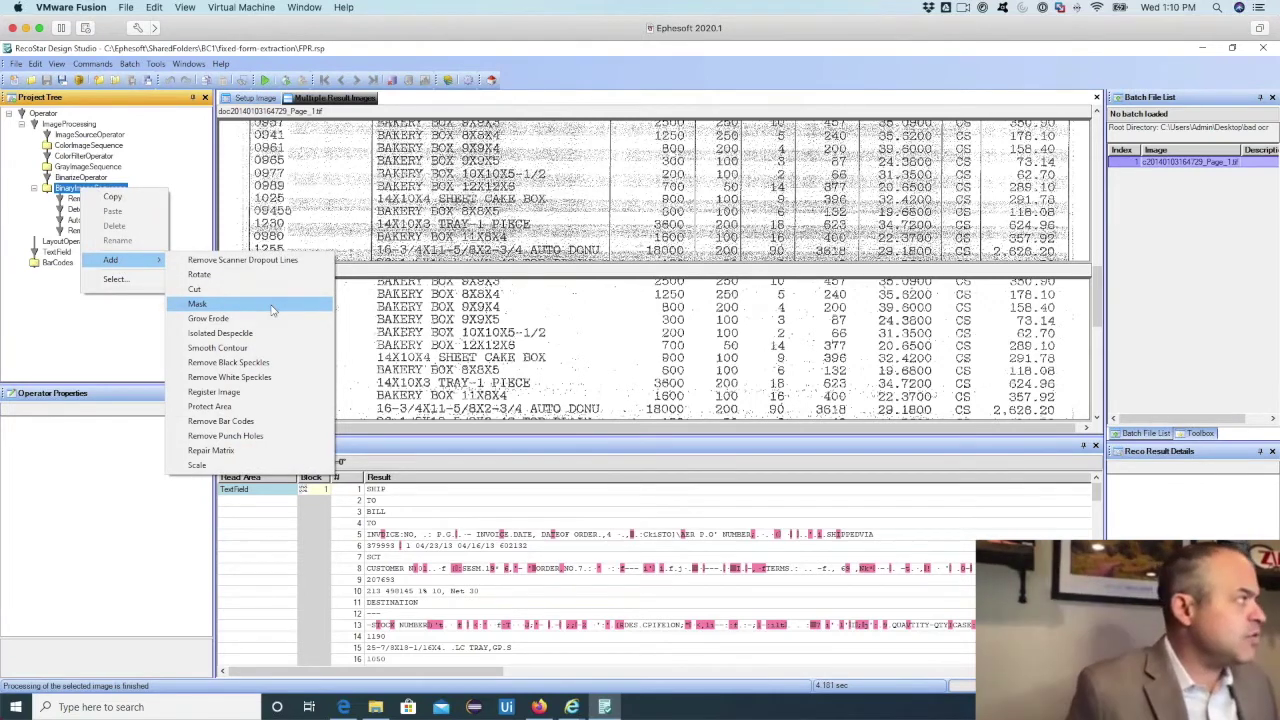
click(263, 365)
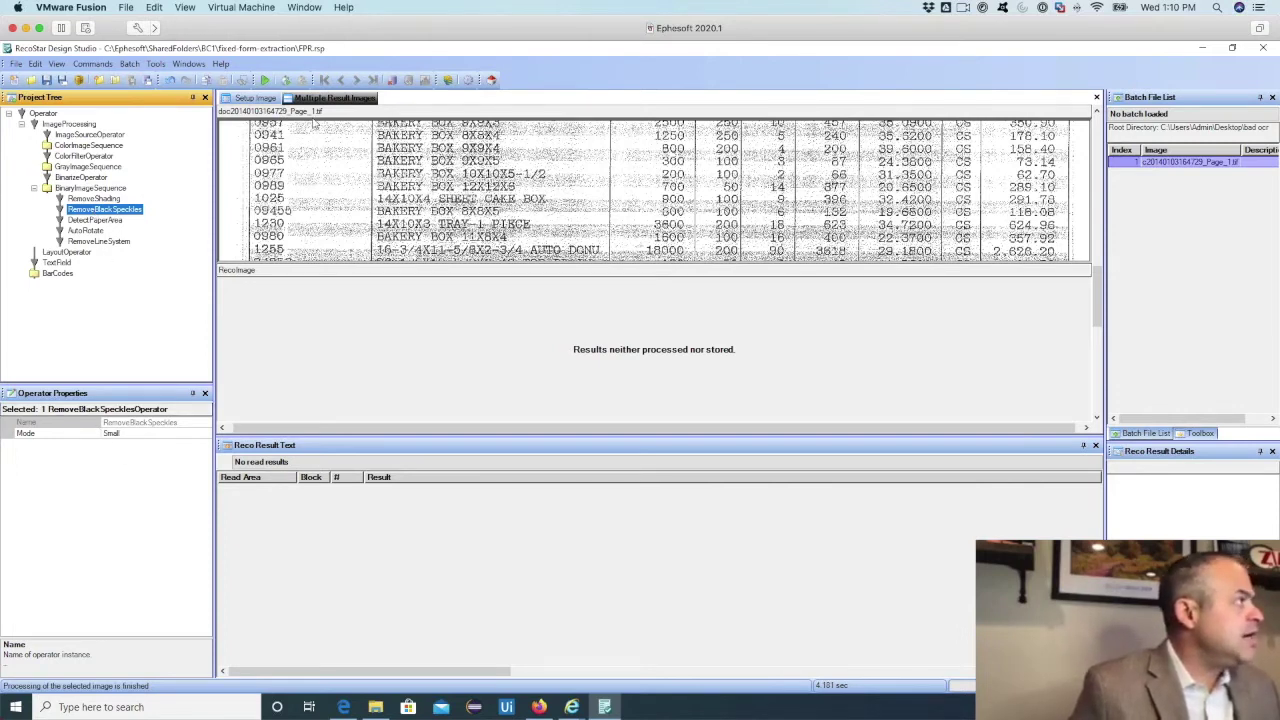
key(F5)
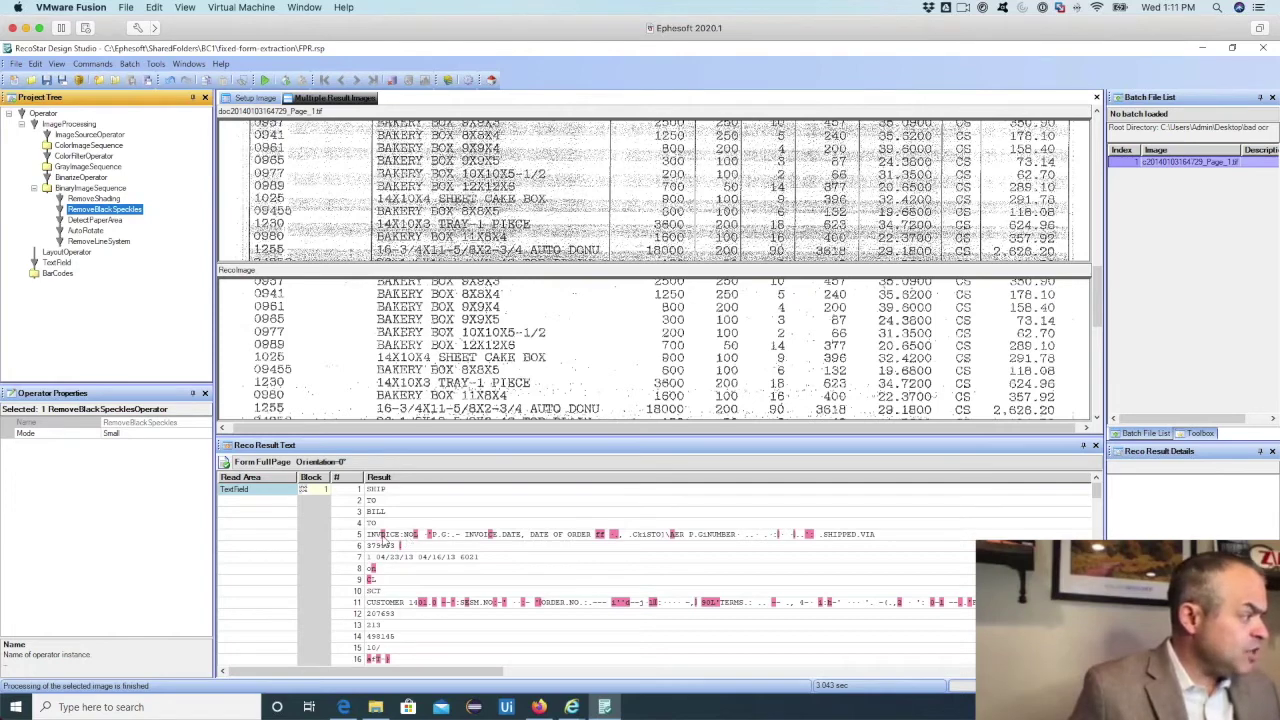
click(383, 541)
Reprocess the invoice with the black speckle removal mode set to Small1Medium2 and inspect the recognized header line against the images
click(178, 432)
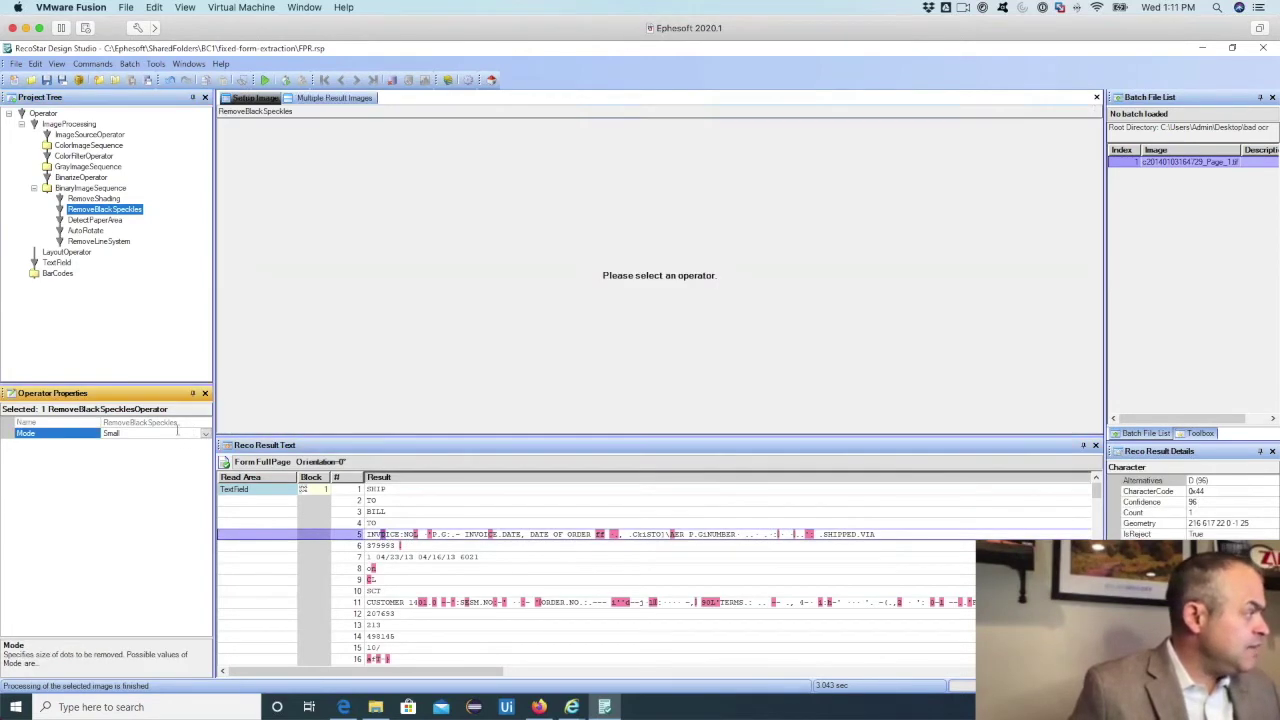
click(205, 434)
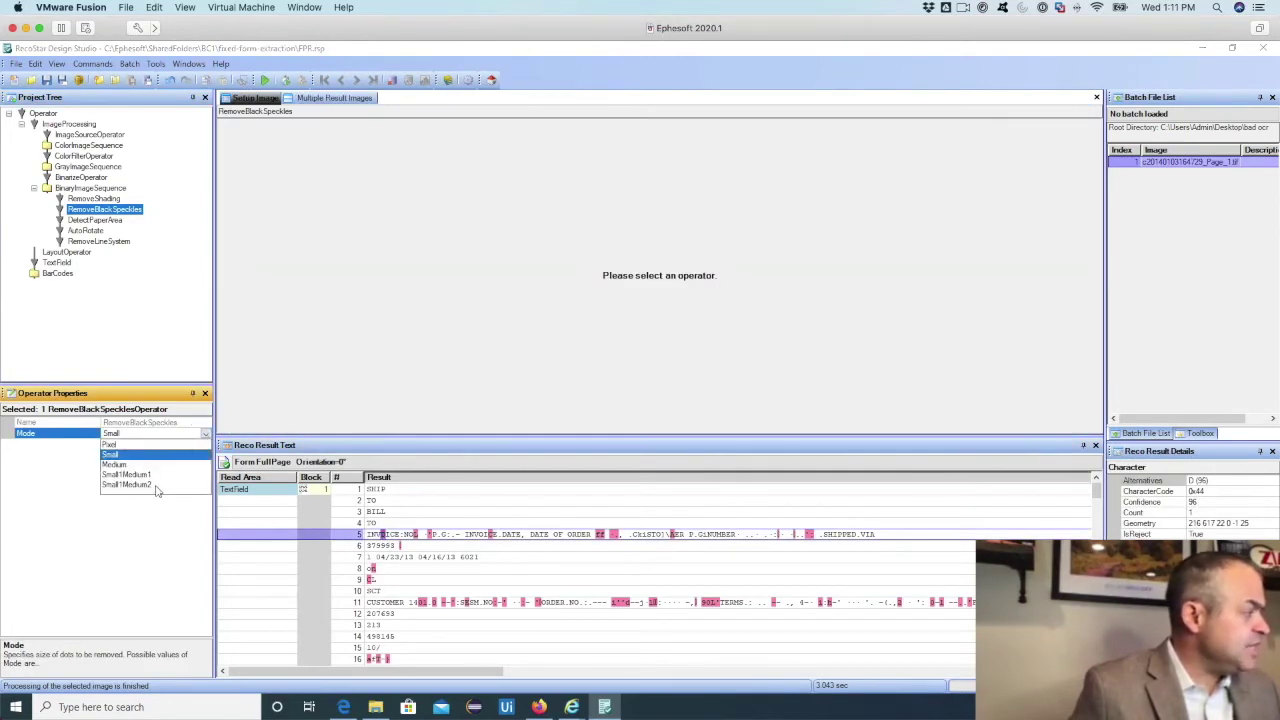
click(146, 485)
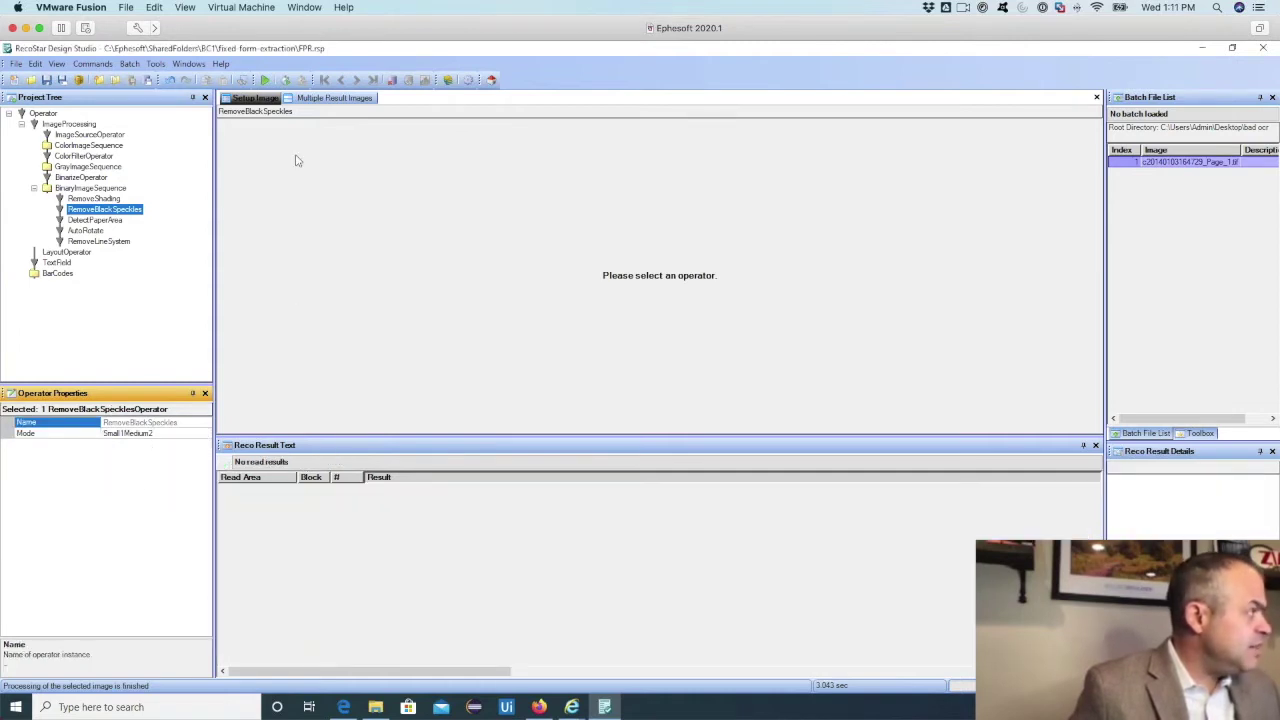
click(266, 80)
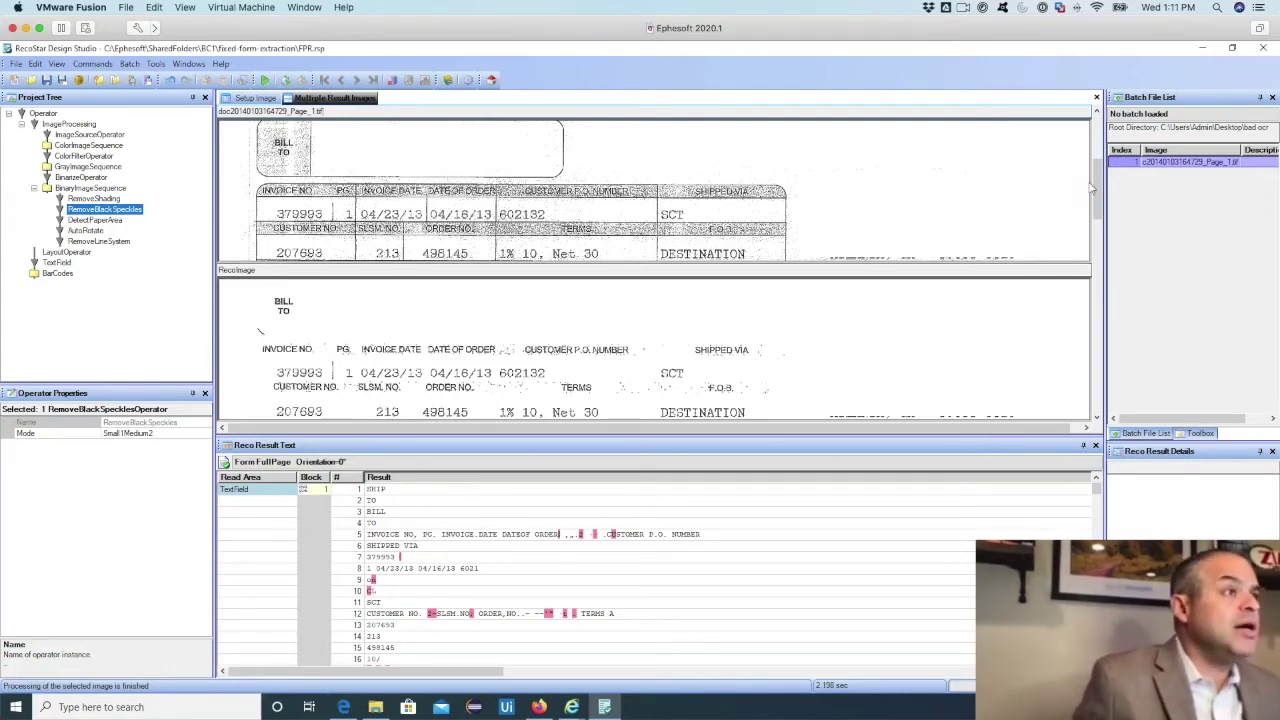
scroll(1095, 187, down, 3)
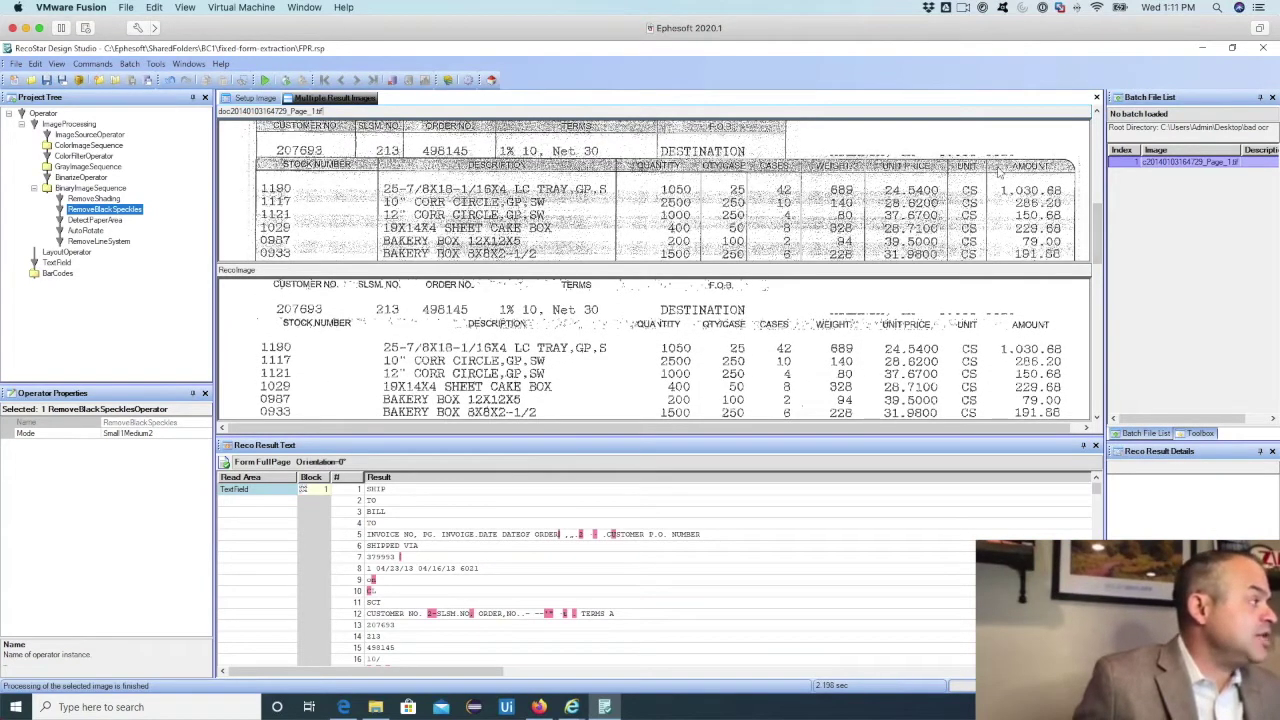
scroll(1100, 220, up, 5)
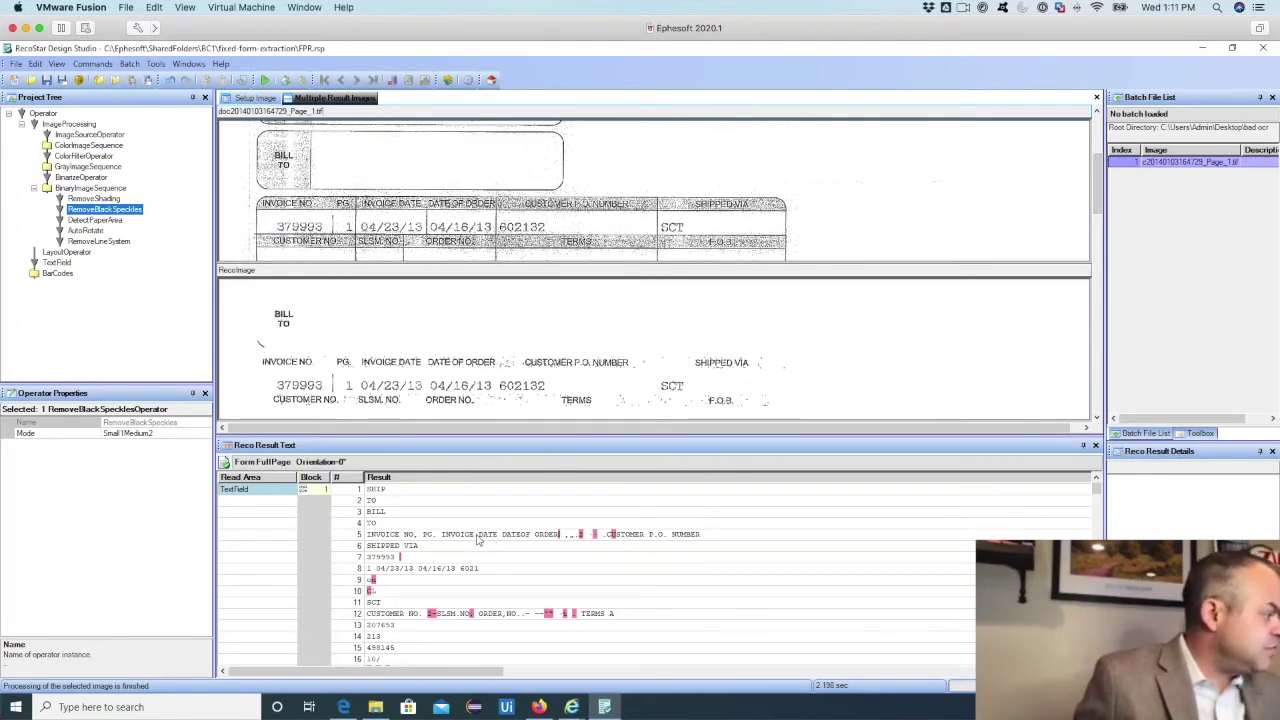
click(578, 538)
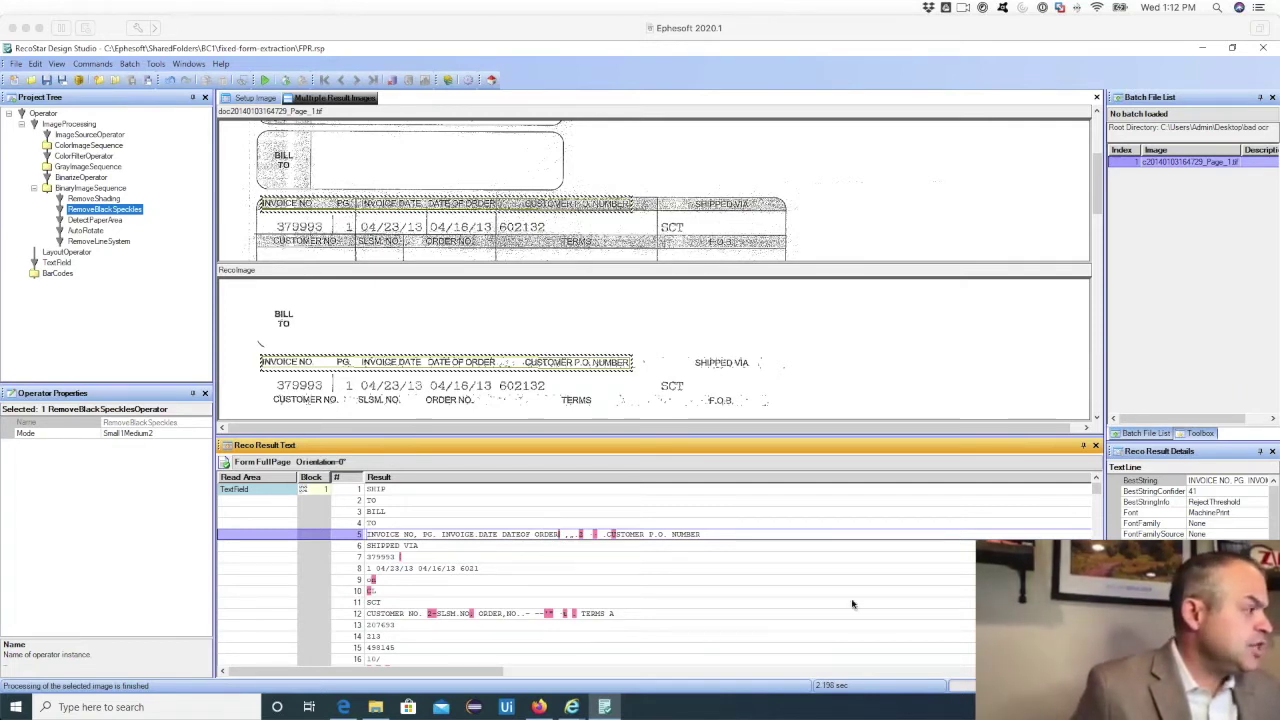
Switch to Ephesoft Transact in Firefox and open the BC1 mailroom automation batch class
click(539, 707)
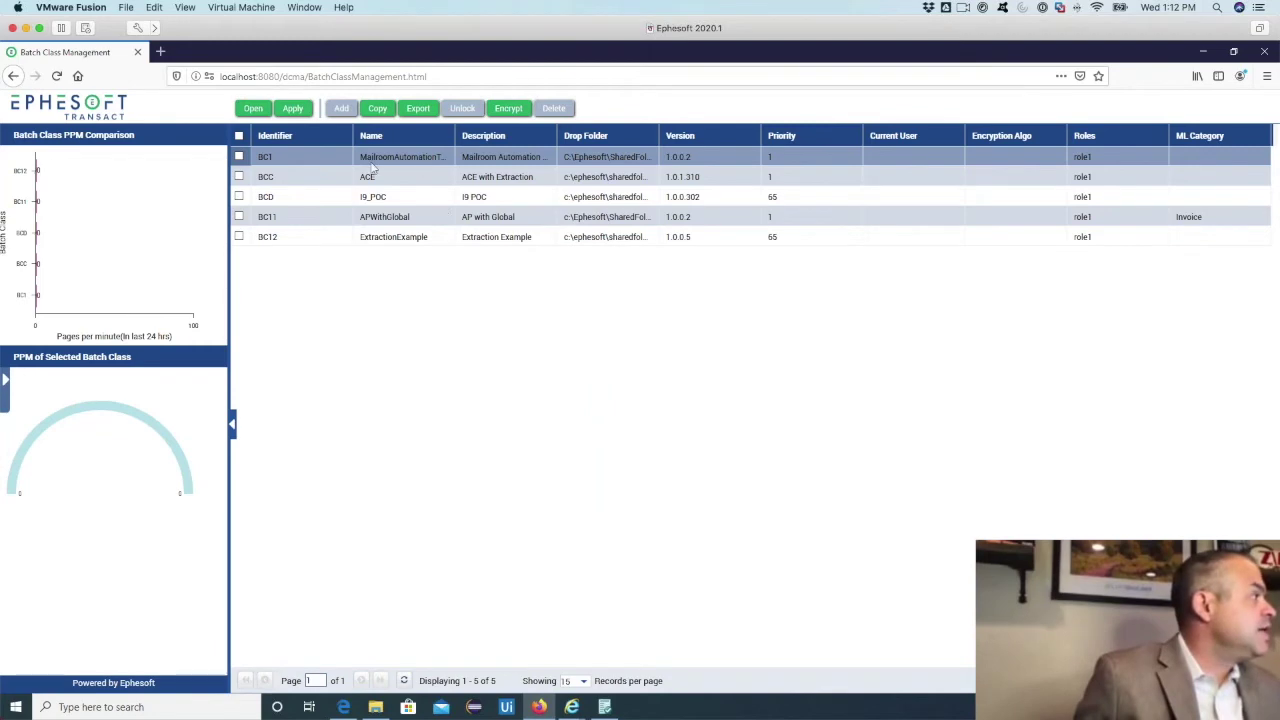
click(288, 176)
double_click(282, 157)
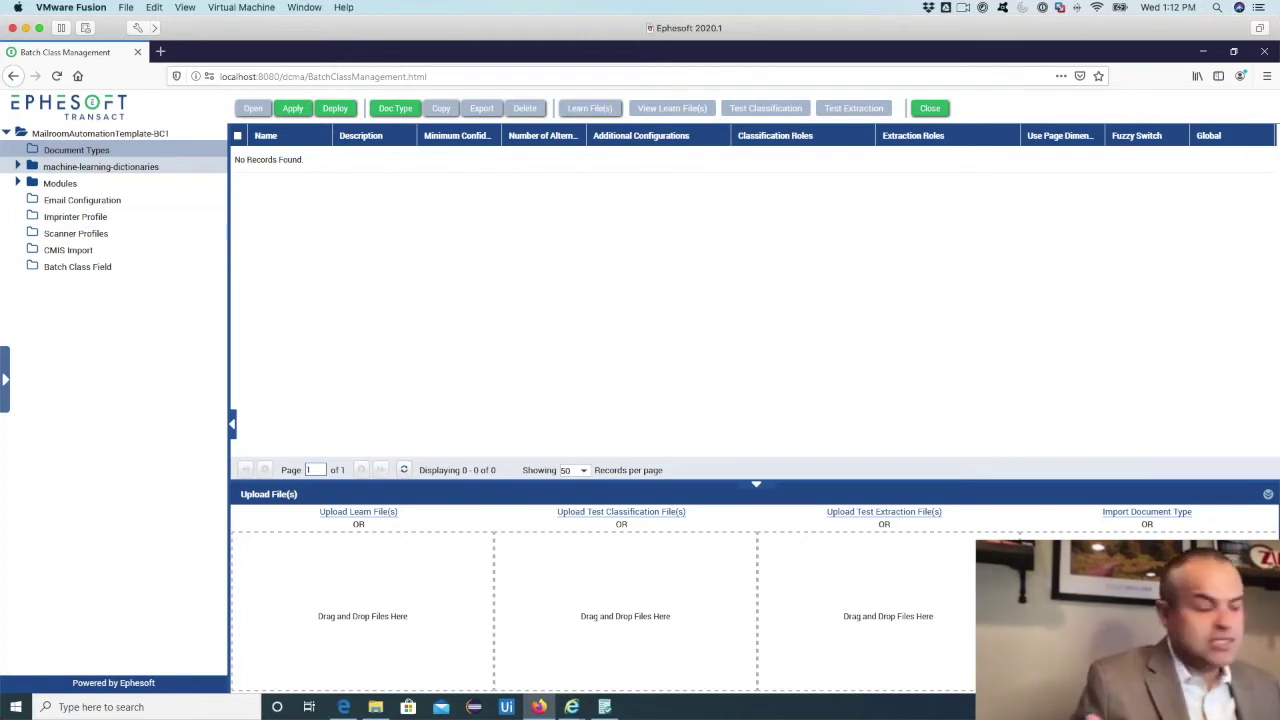
Open the RECOSTAR_HOCR plugin configuration in the batch class's Page Process module
click(17, 184)
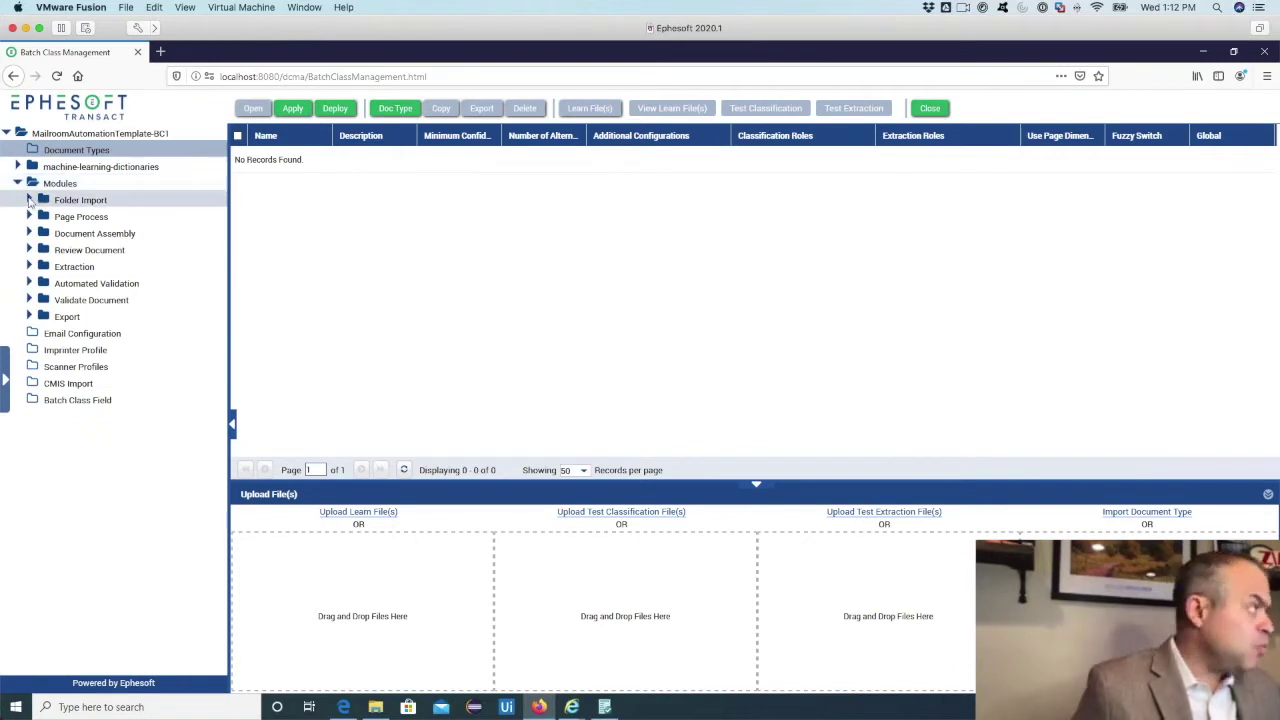
click(29, 200)
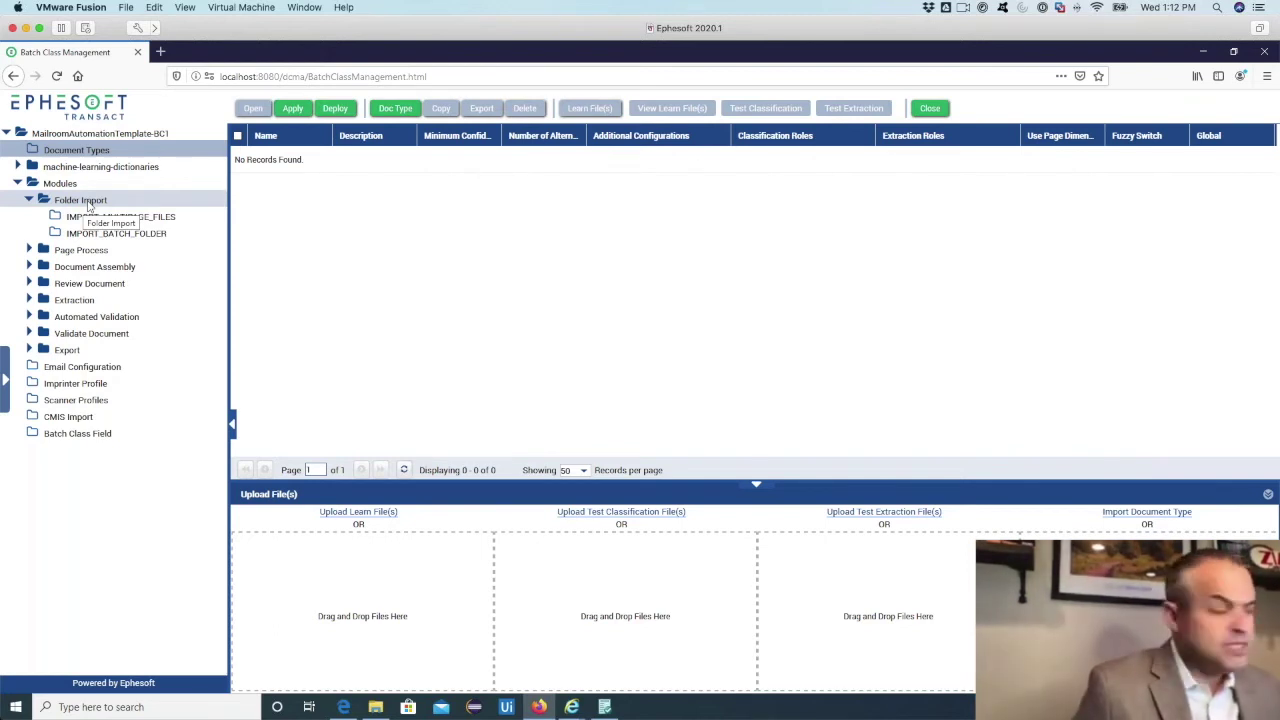
click(29, 250)
click(101, 283)
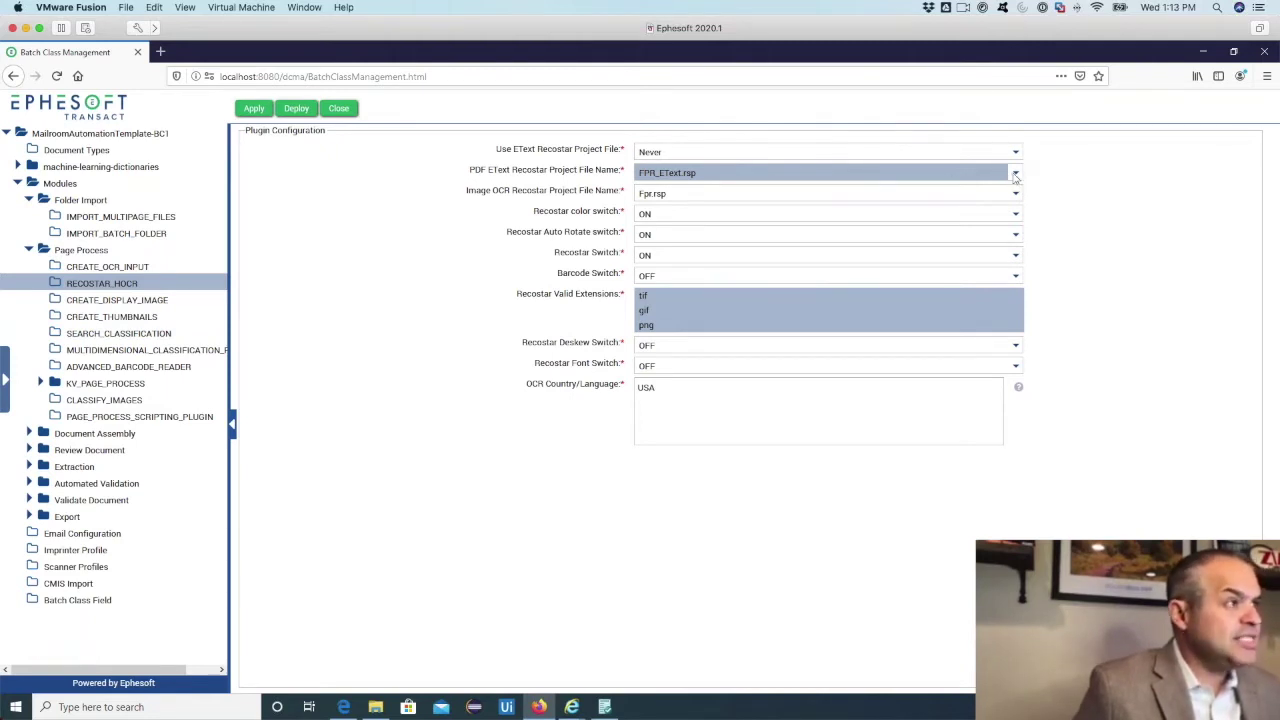
Review the available image OCR Recostar project files, and switch to RecoStar Design Studio to inspect the recognized invoice header line
click(725, 192)
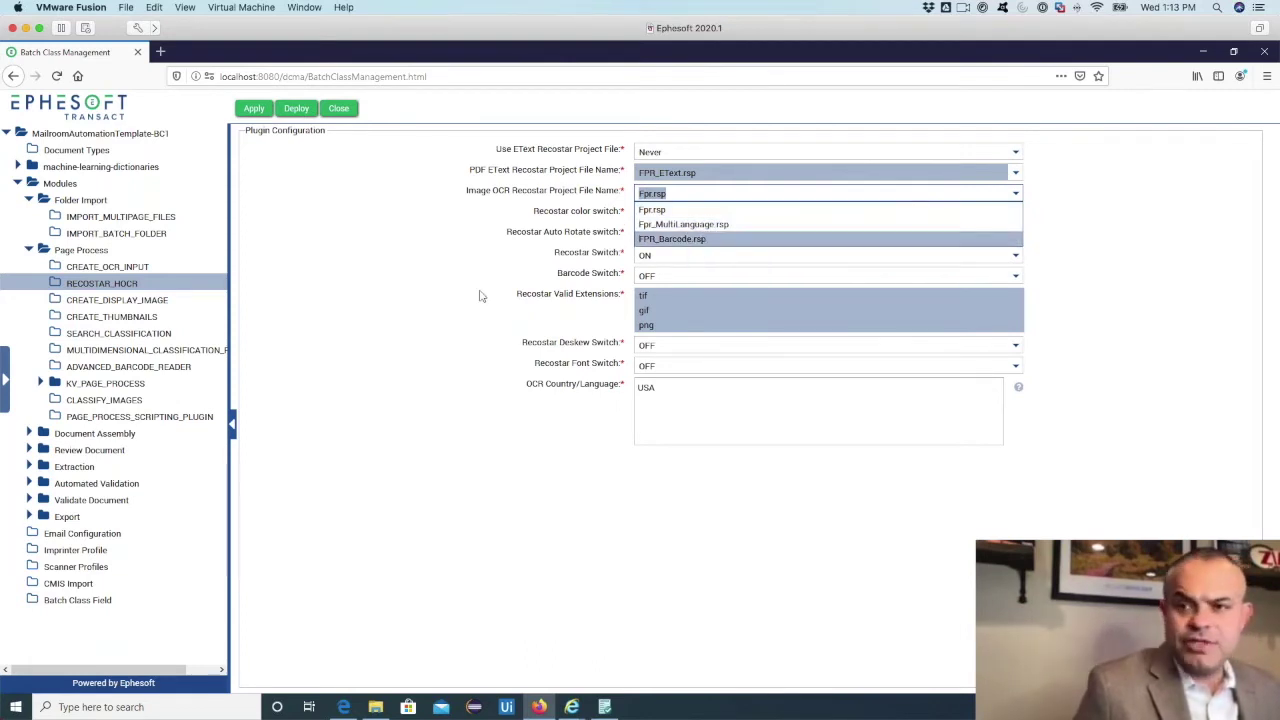
click(397, 337)
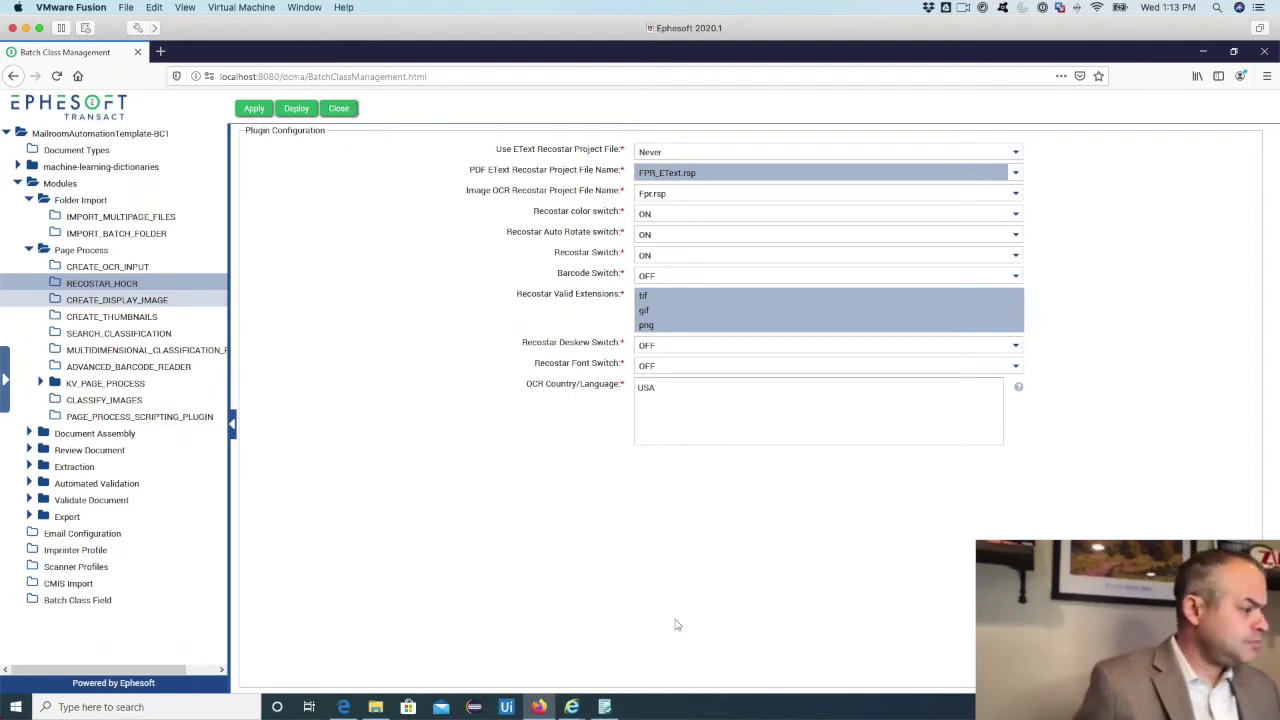
click(607, 707)
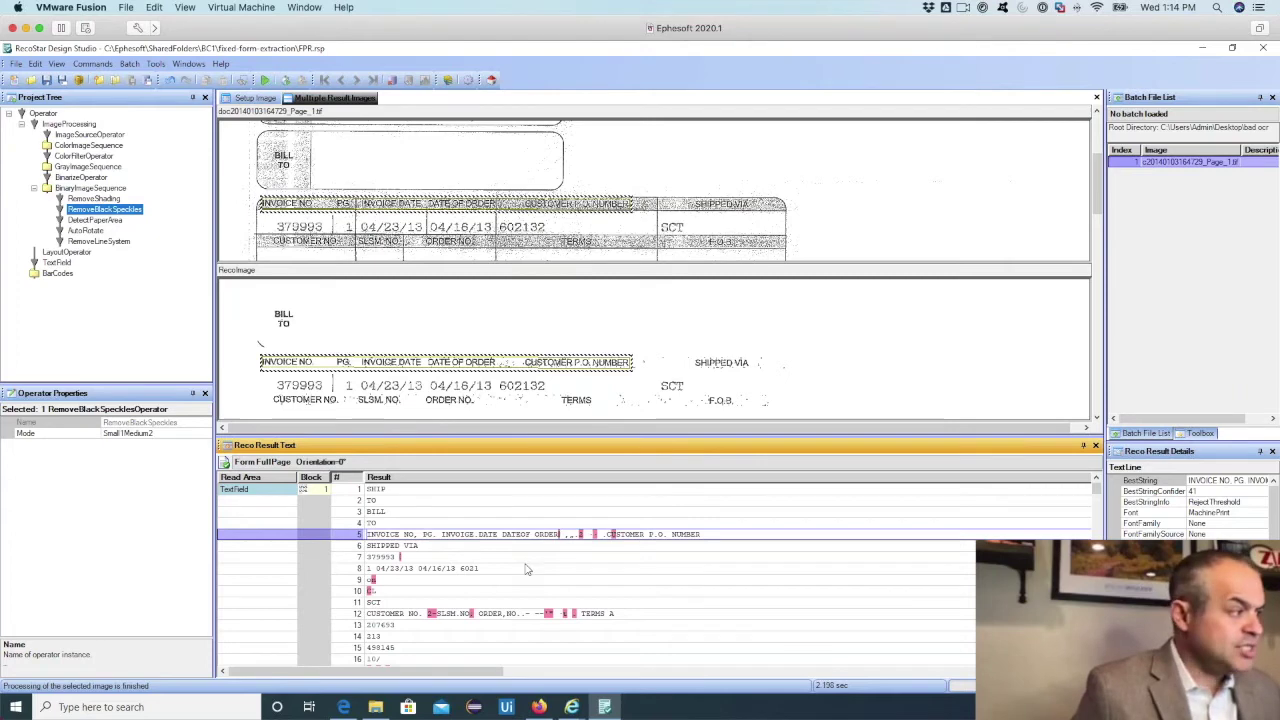
click(425, 538)
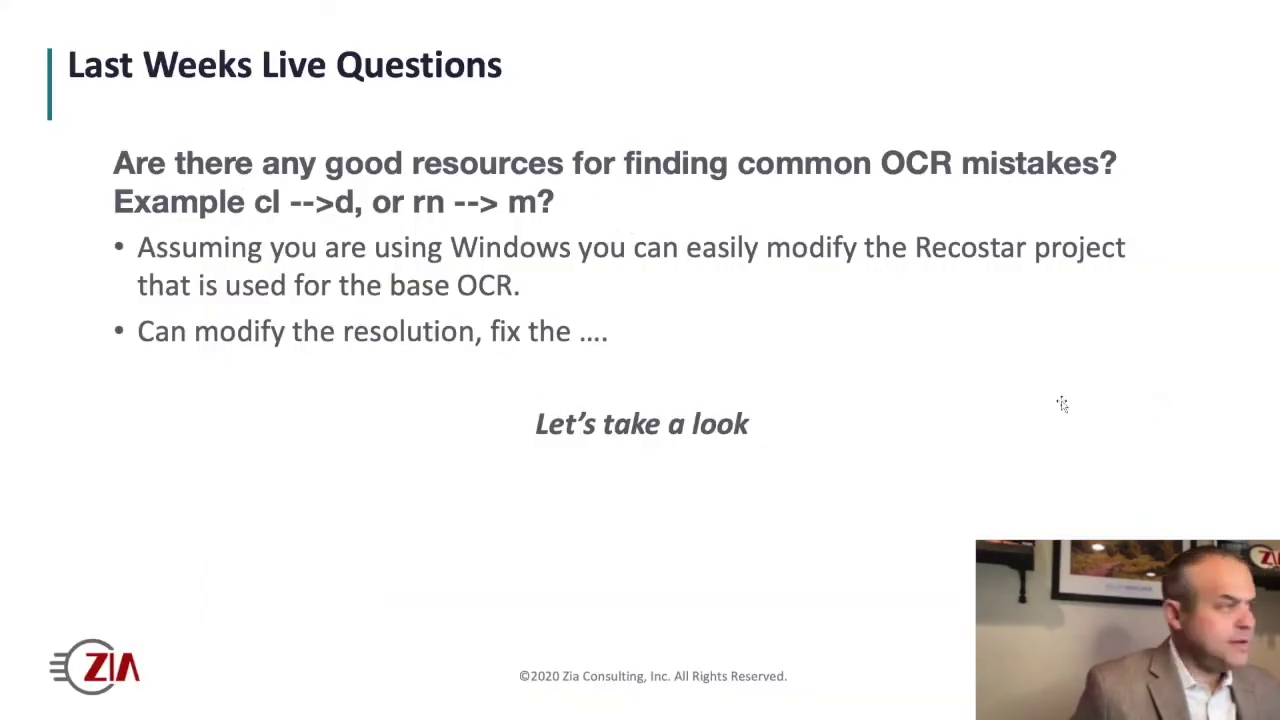
click(485, 396)
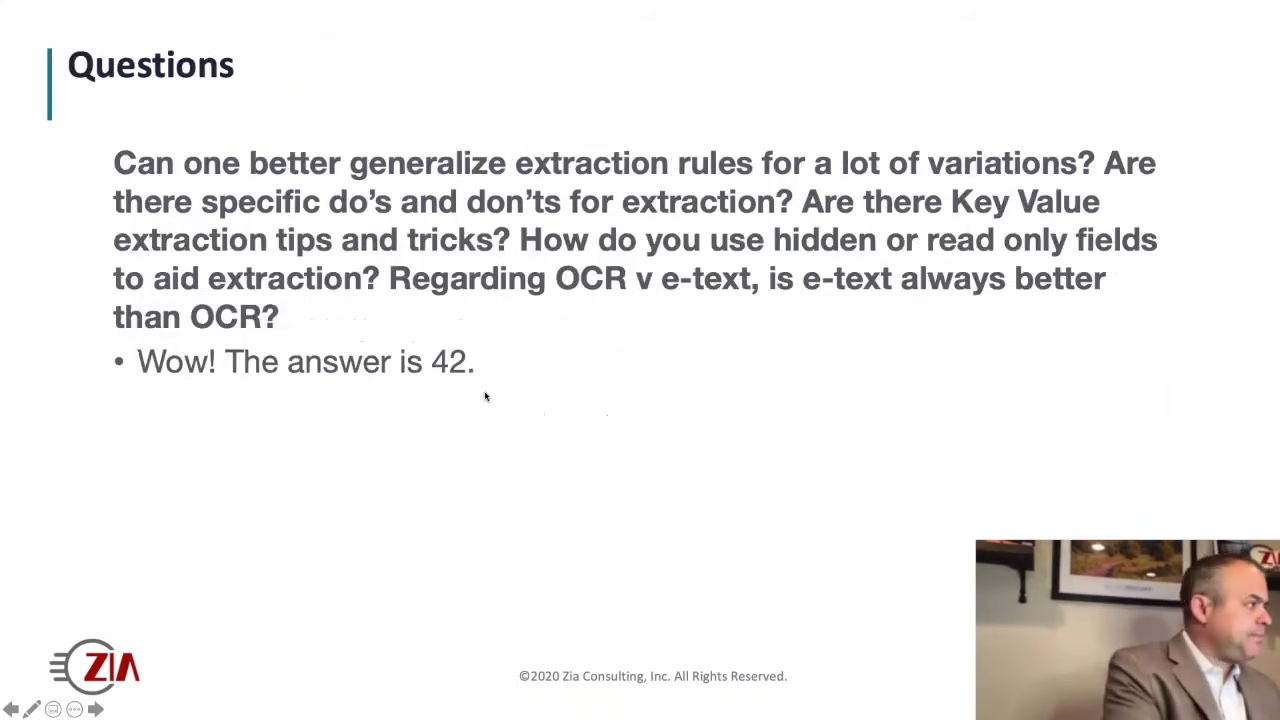
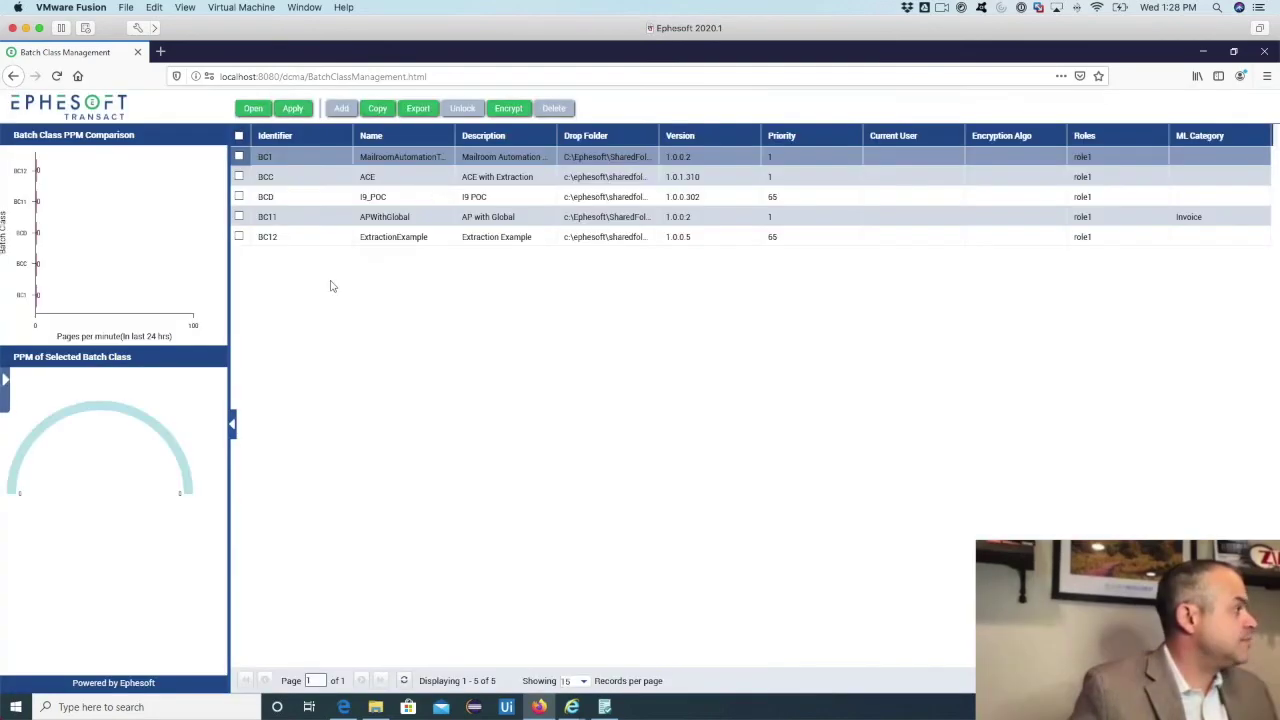
Open the BC12 ExtractionExample batch class and display the KV extraction rules of the Invoice document type's Sample index field
double_click(299, 239)
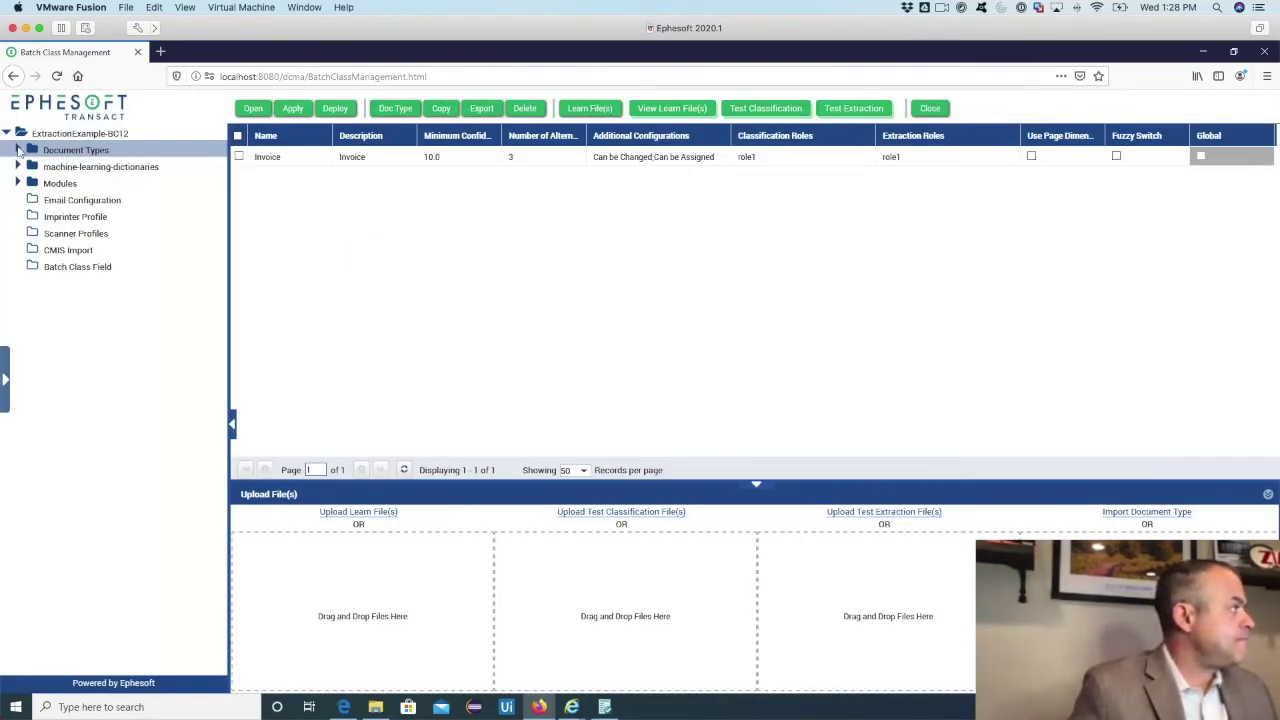
click(16, 149)
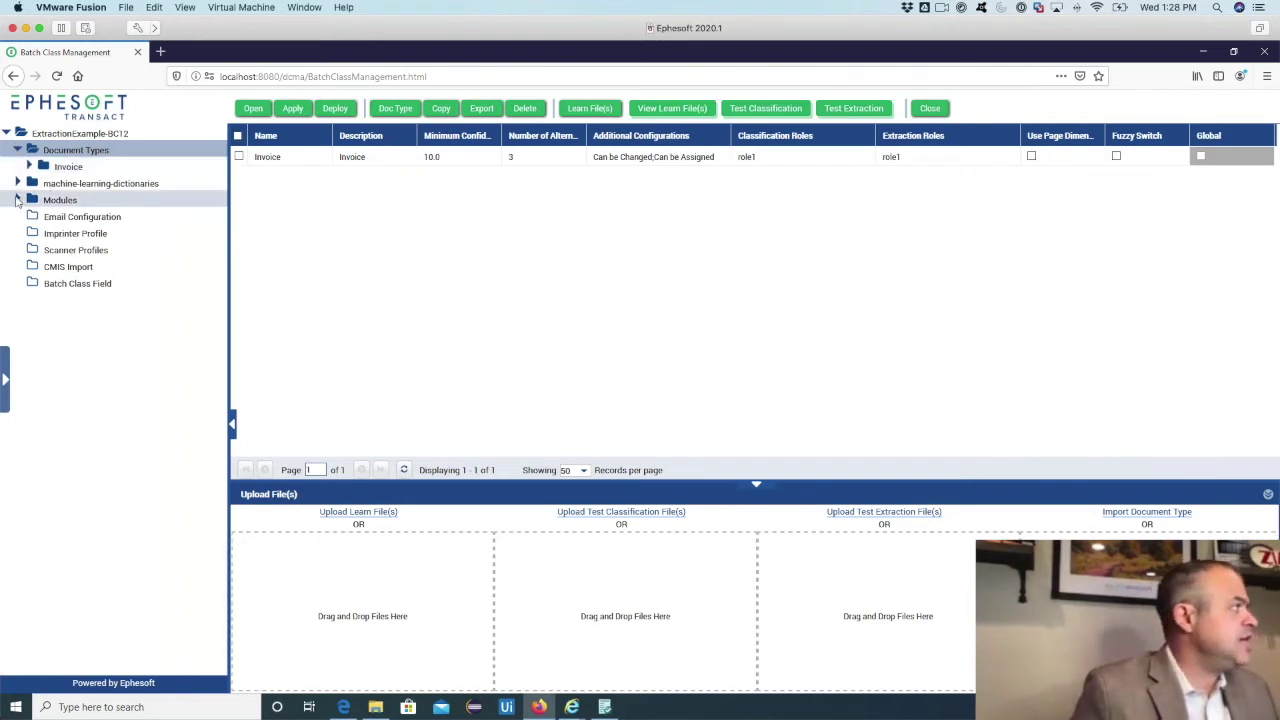
click(17, 199)
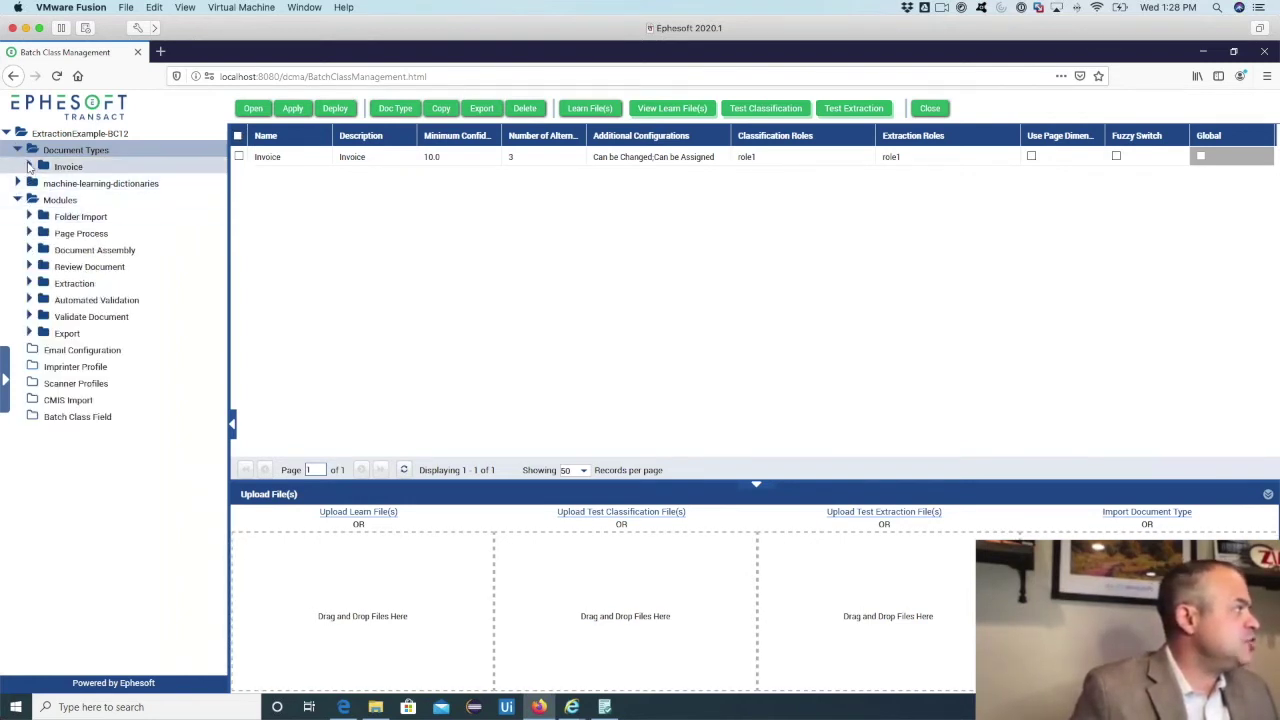
click(29, 166)
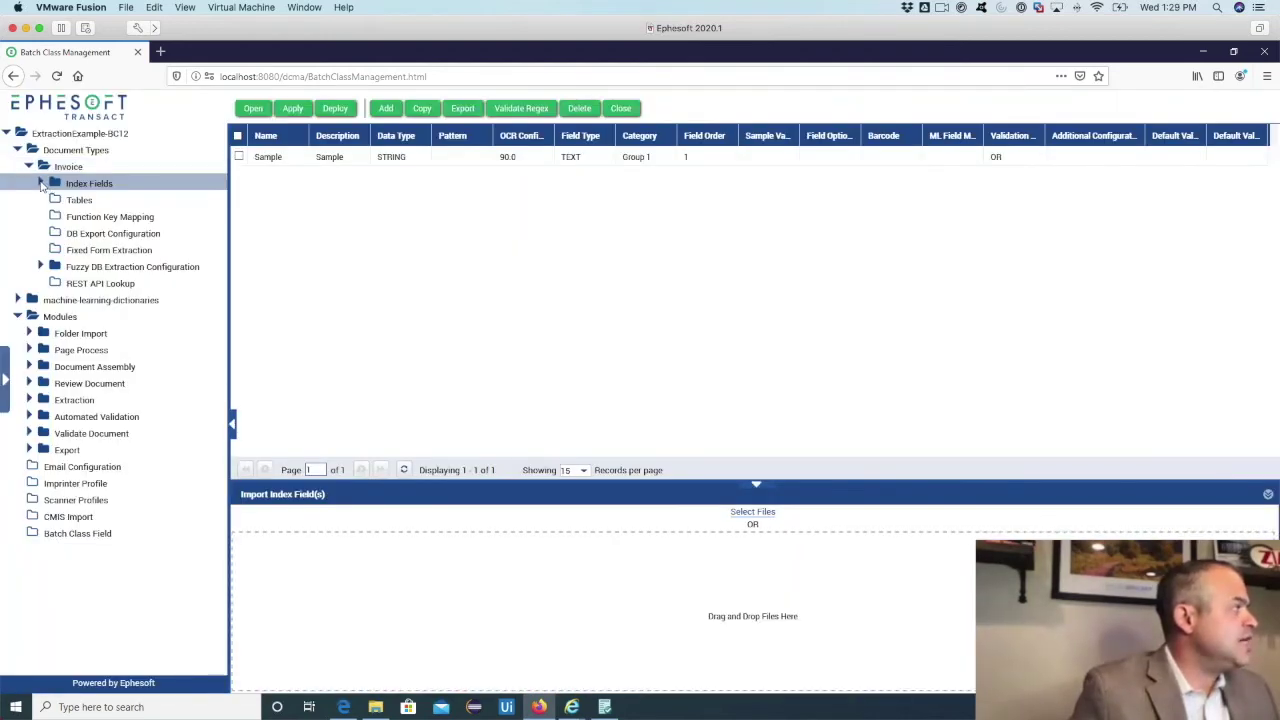
click(41, 184)
click(55, 183)
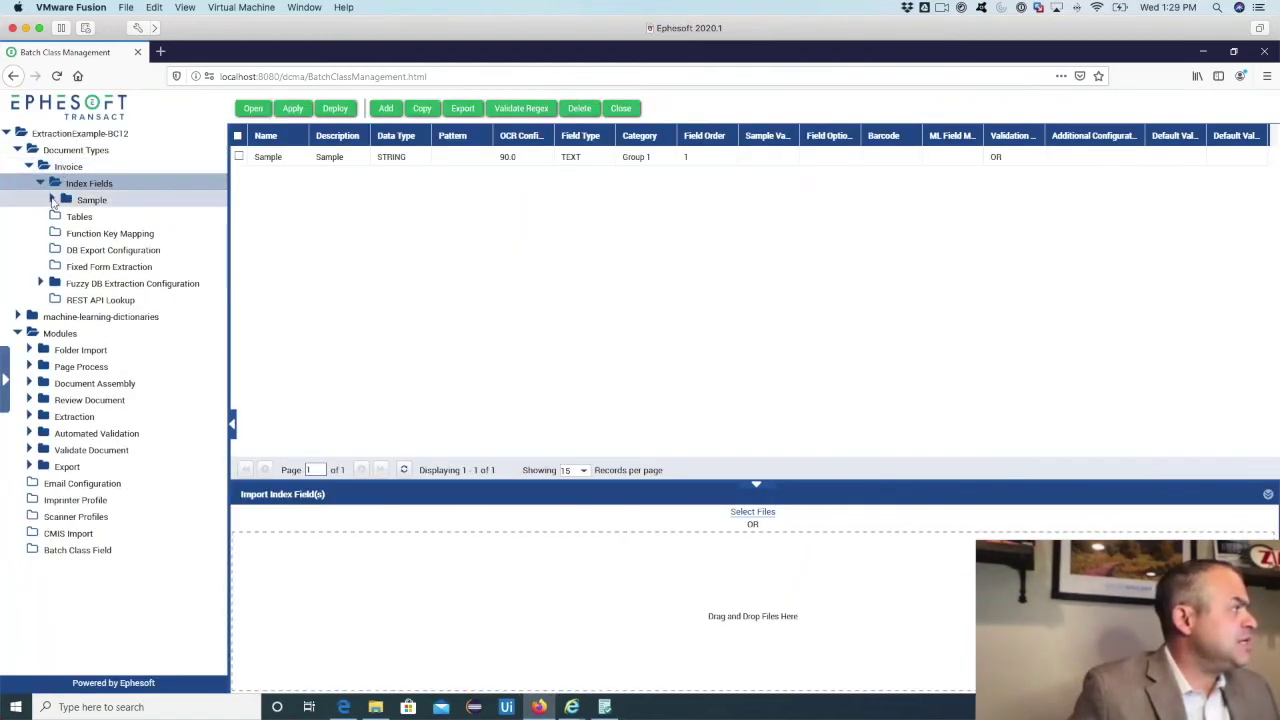
click(52, 200)
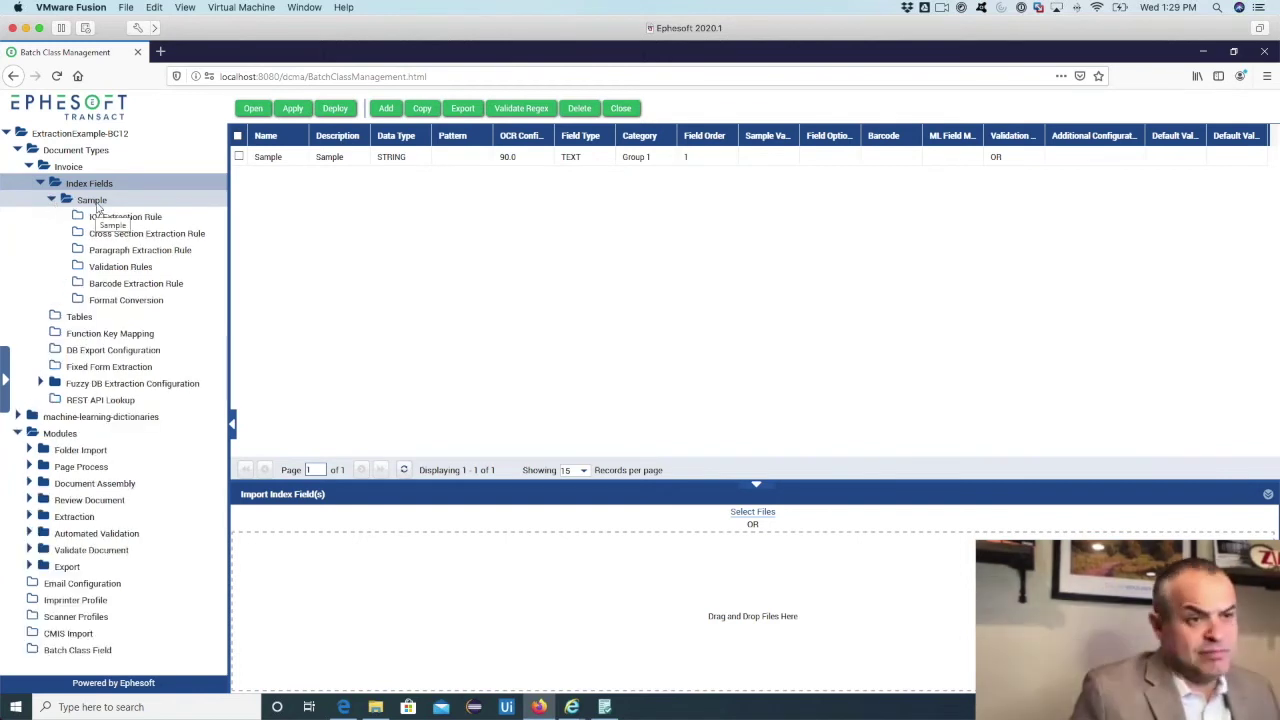
click(127, 217)
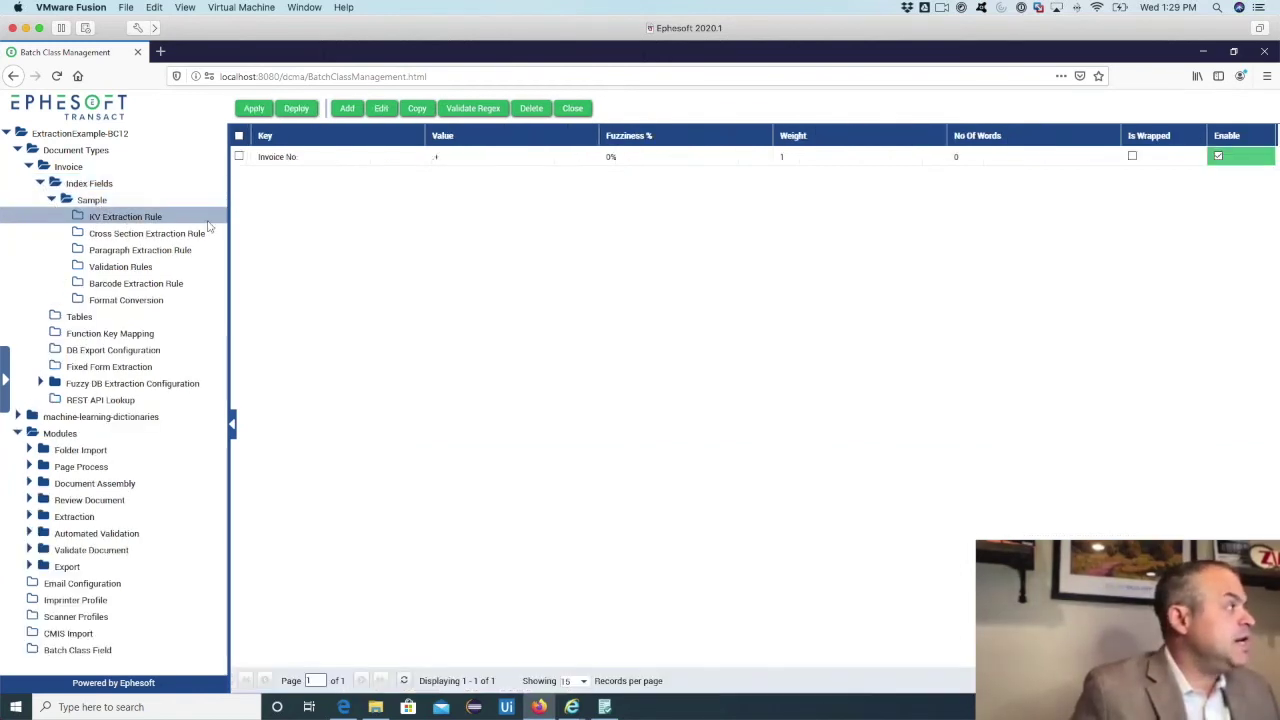
Open the Invoice No: key-value extraction rule for editing
click(381, 109)
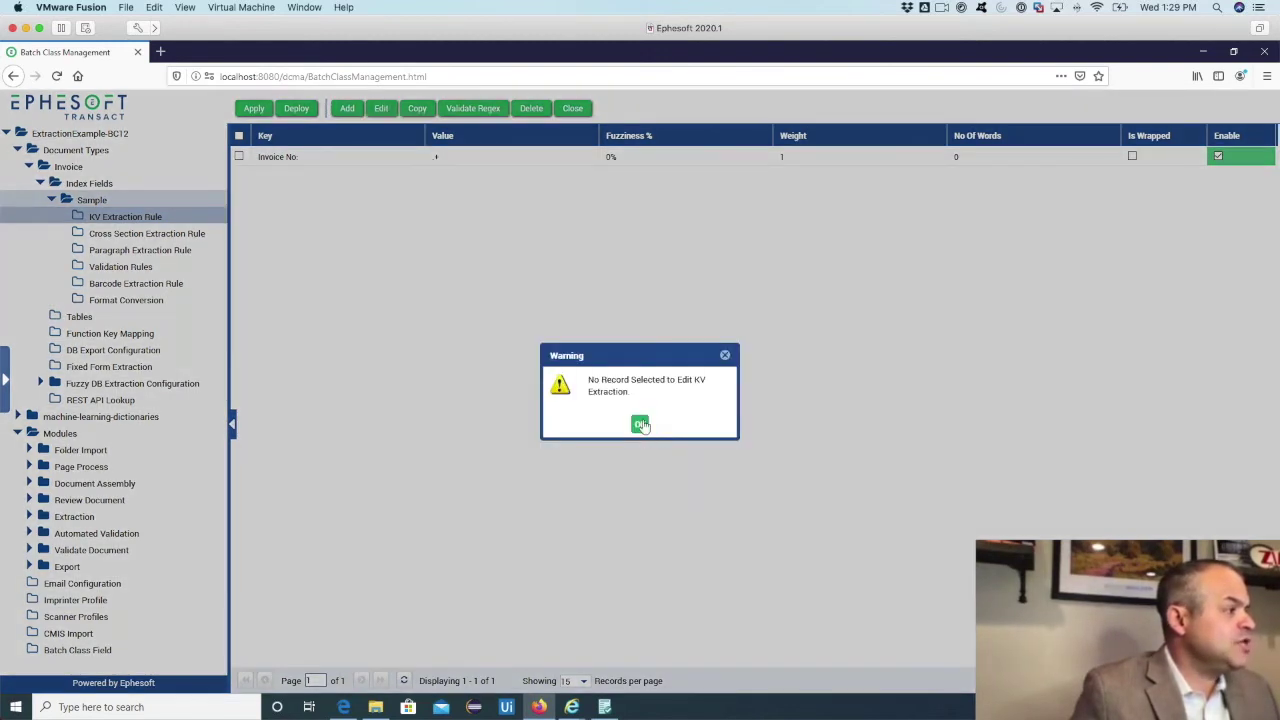
click(640, 424)
click(239, 156)
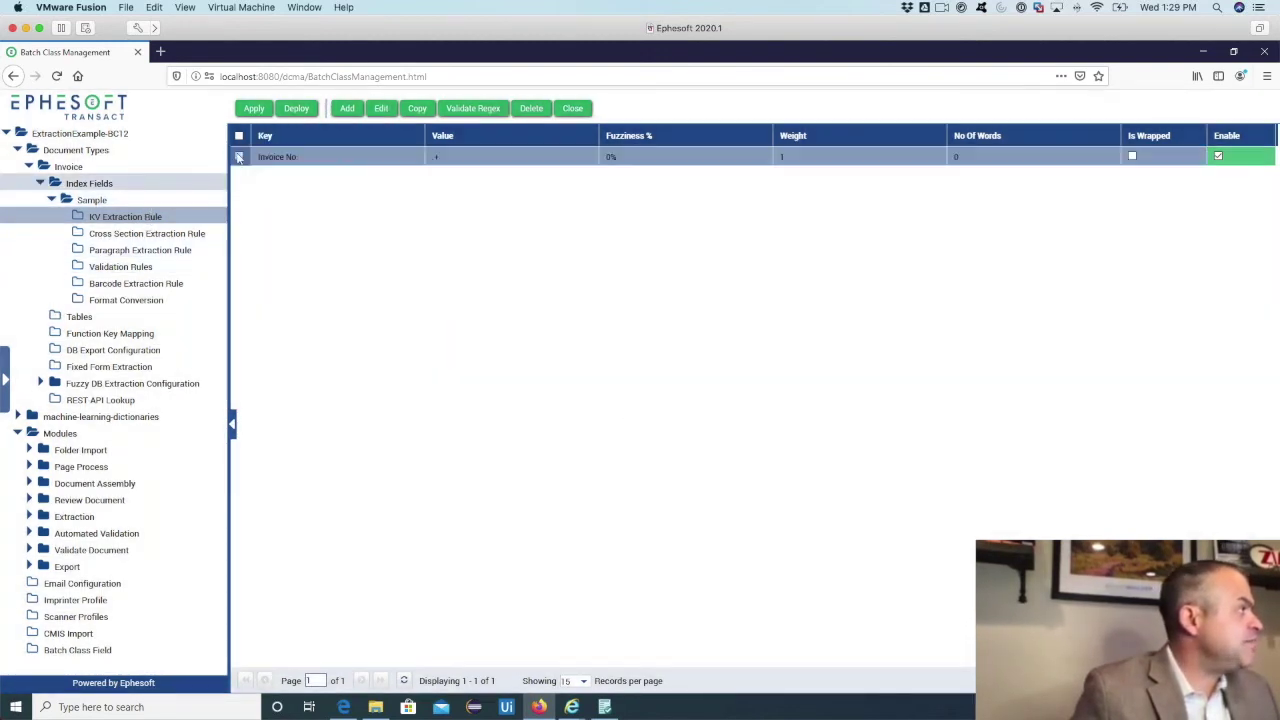
click(379, 110)
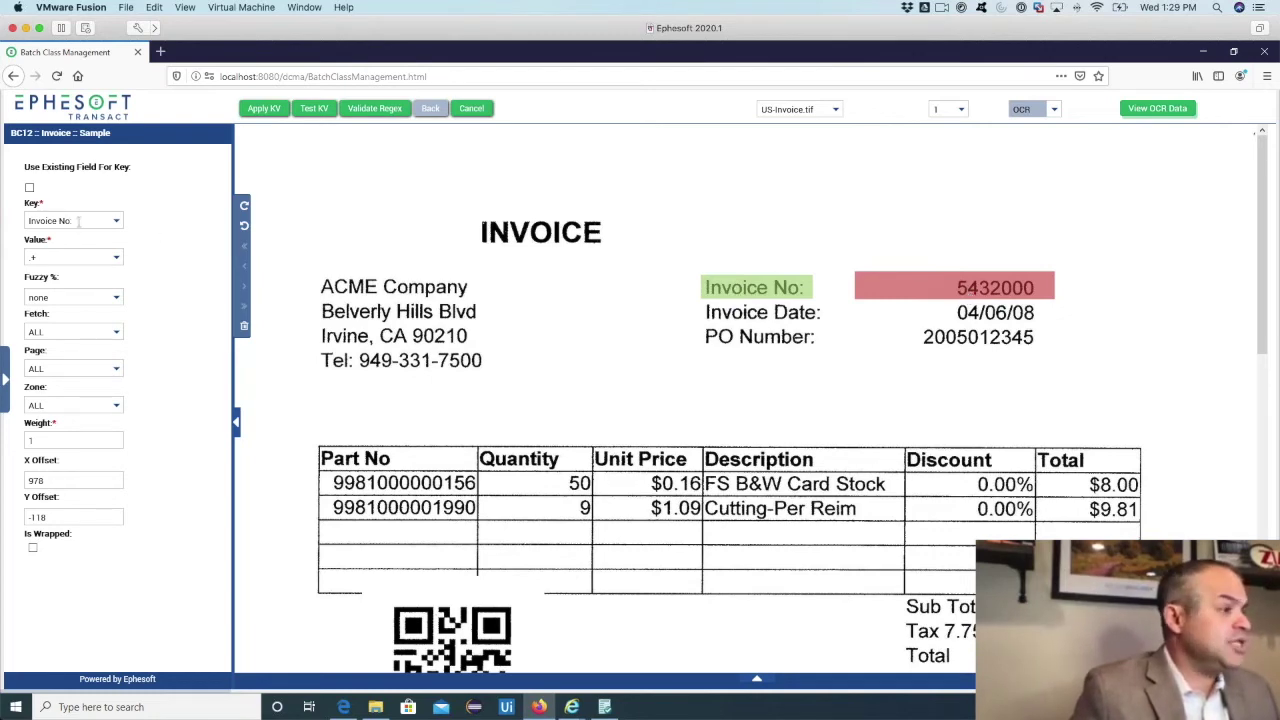
Redraw the key zone around the Invoice No: label and move the value zone over the invoice number beside it
drag(760, 290, 716, 212)
drag(791, 317, 794, 318)
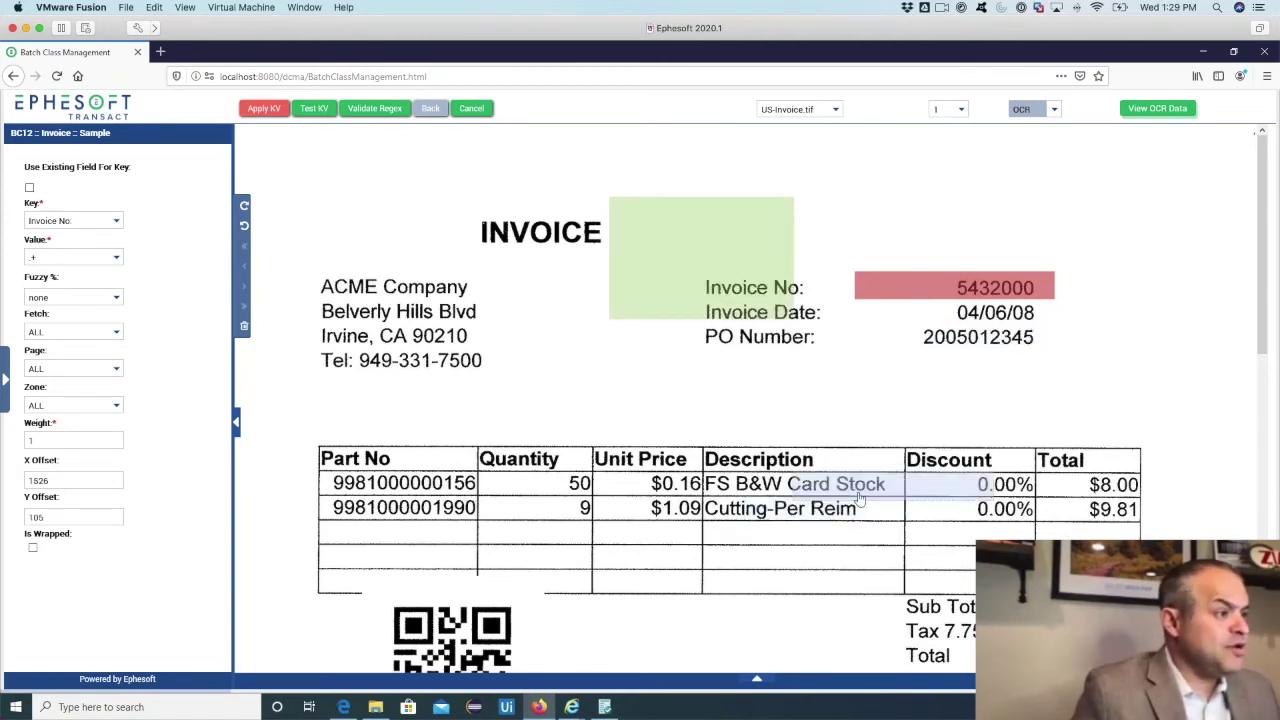
drag(704, 286, 800, 368)
drag(888, 399, 806, 298)
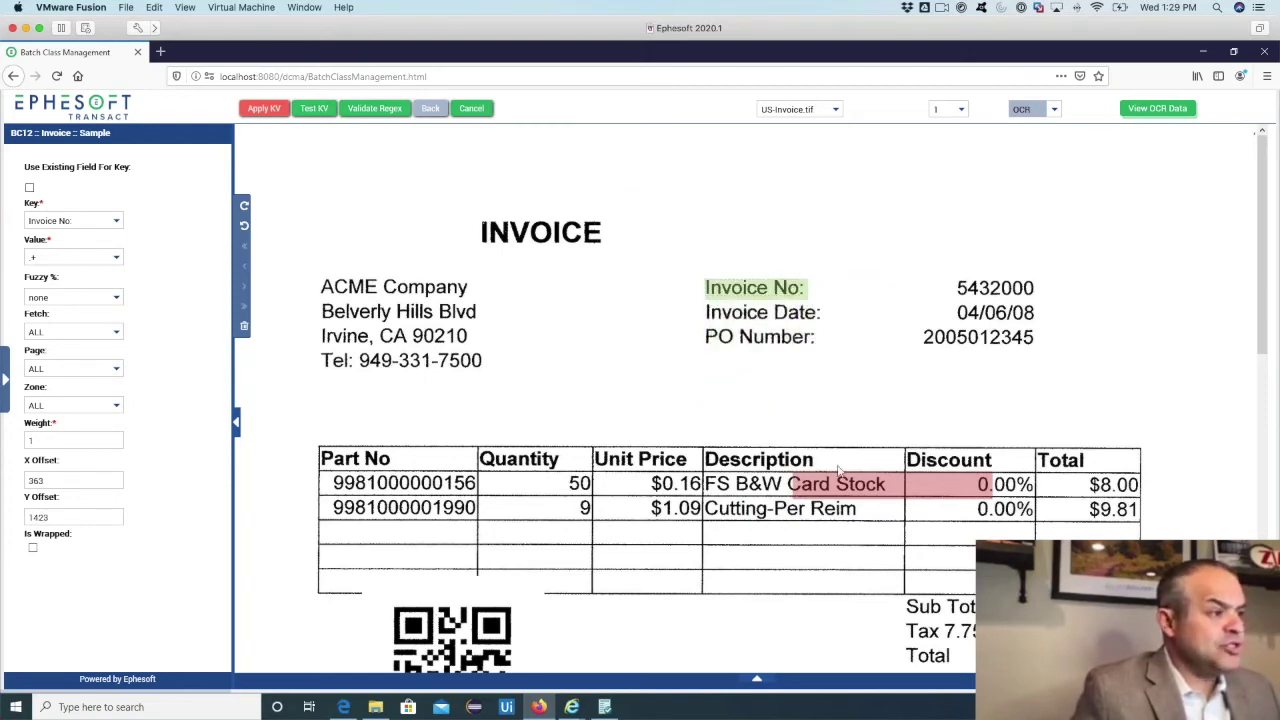
drag(843, 493, 914, 287)
key(super)
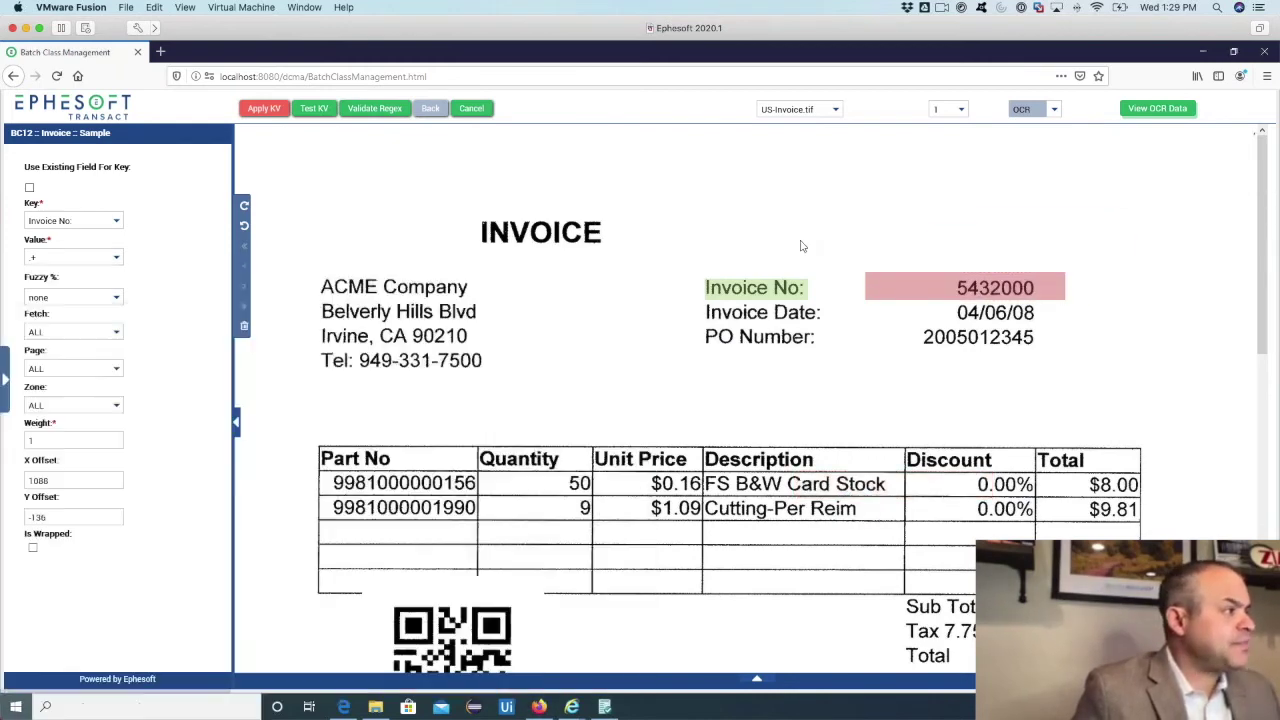
key(Escape)
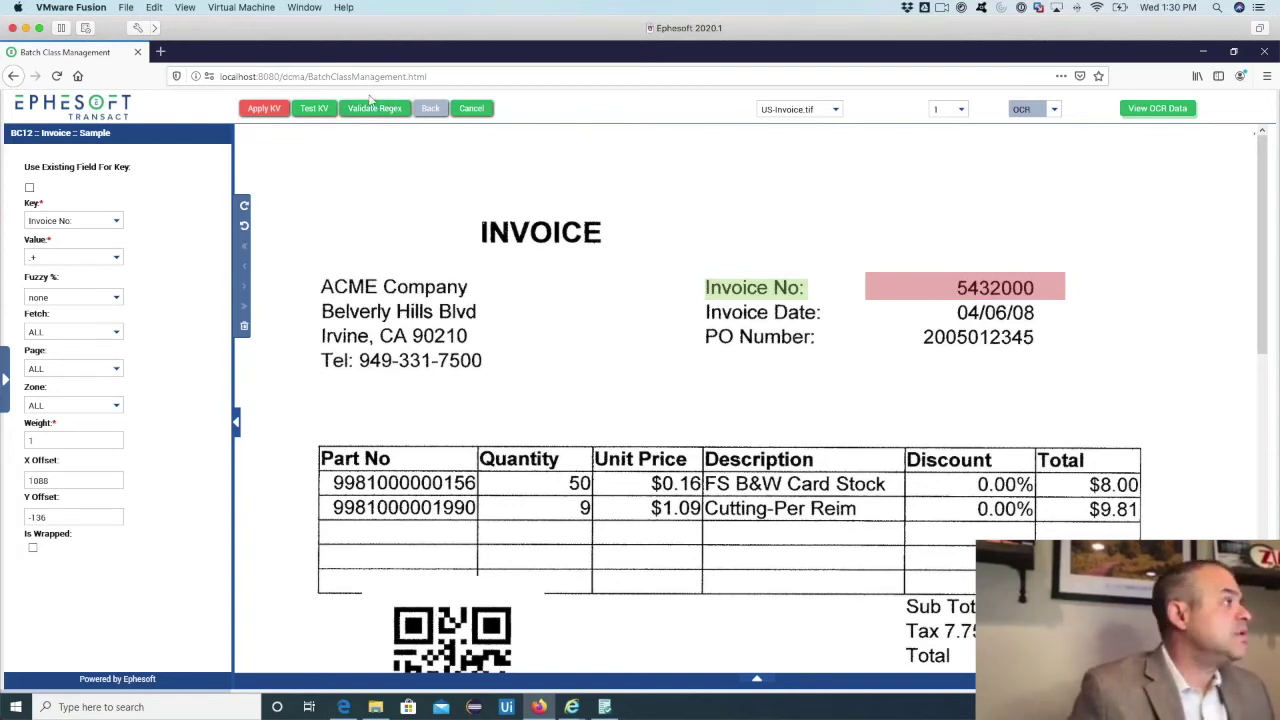
Test the Invoice No: key-value rule on US-Invoice.tif and leave the rule, discarding the changes
click(405, 110)
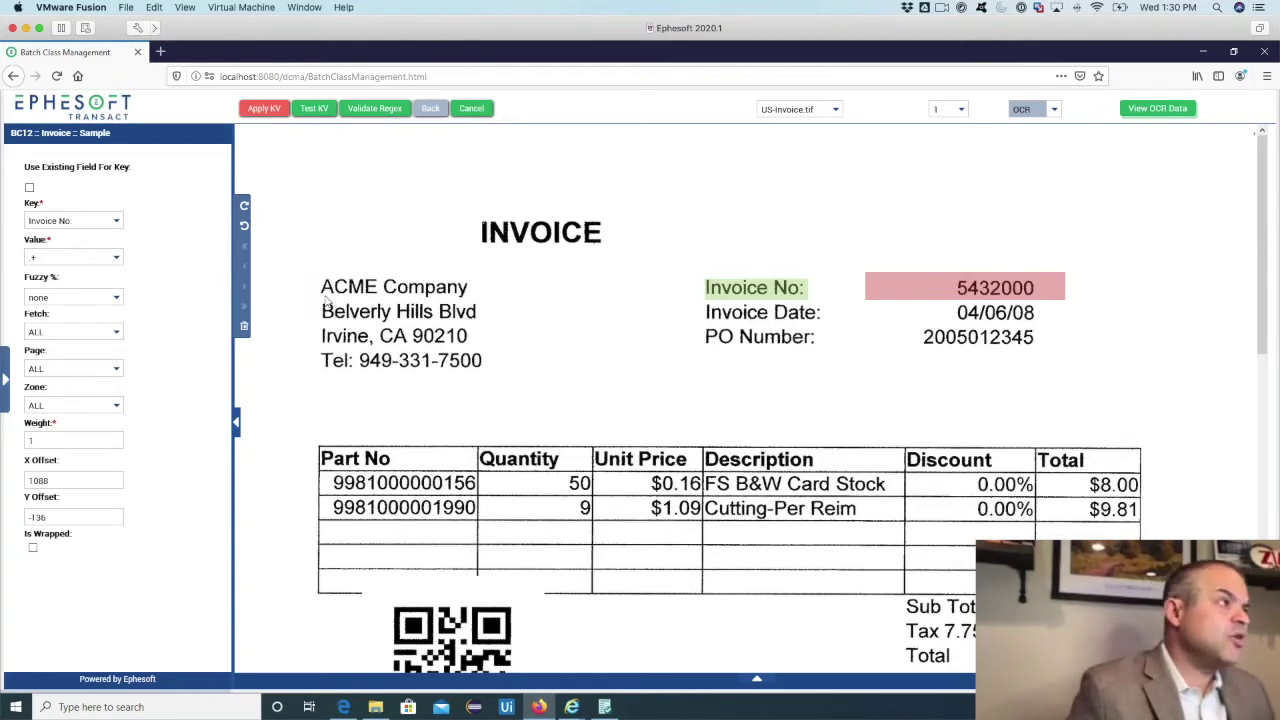
click(314, 108)
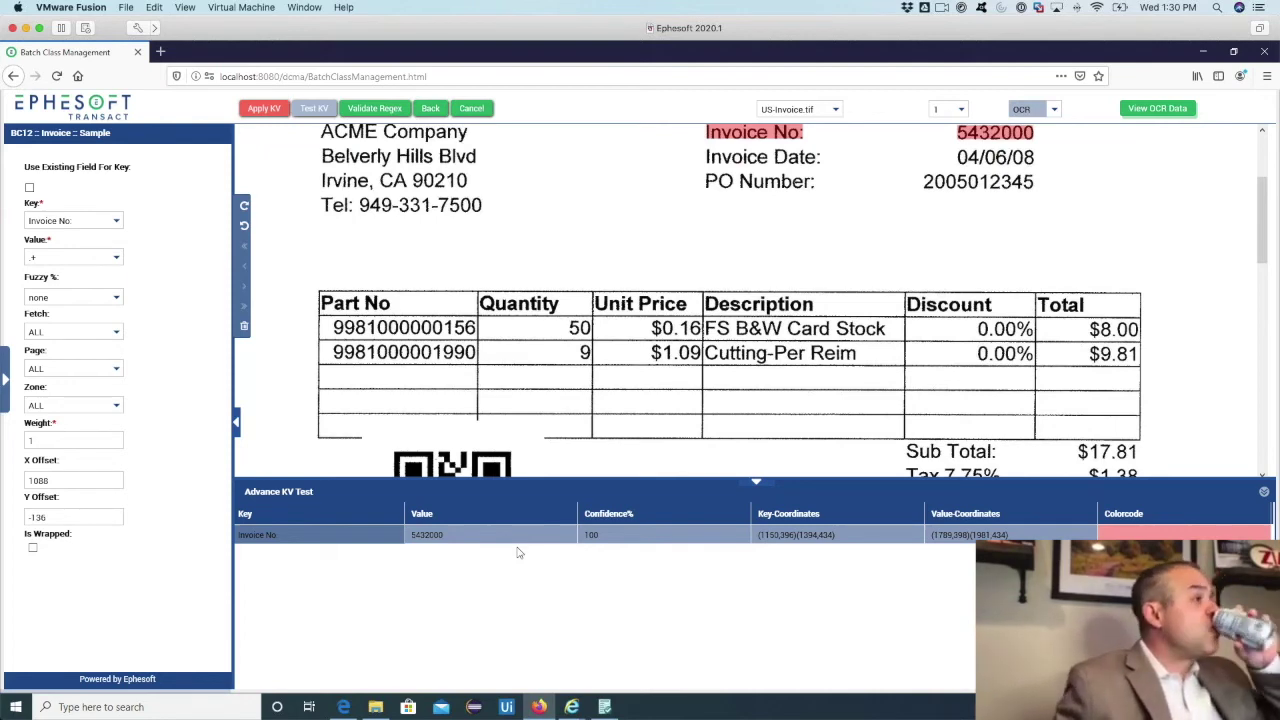
click(472, 109)
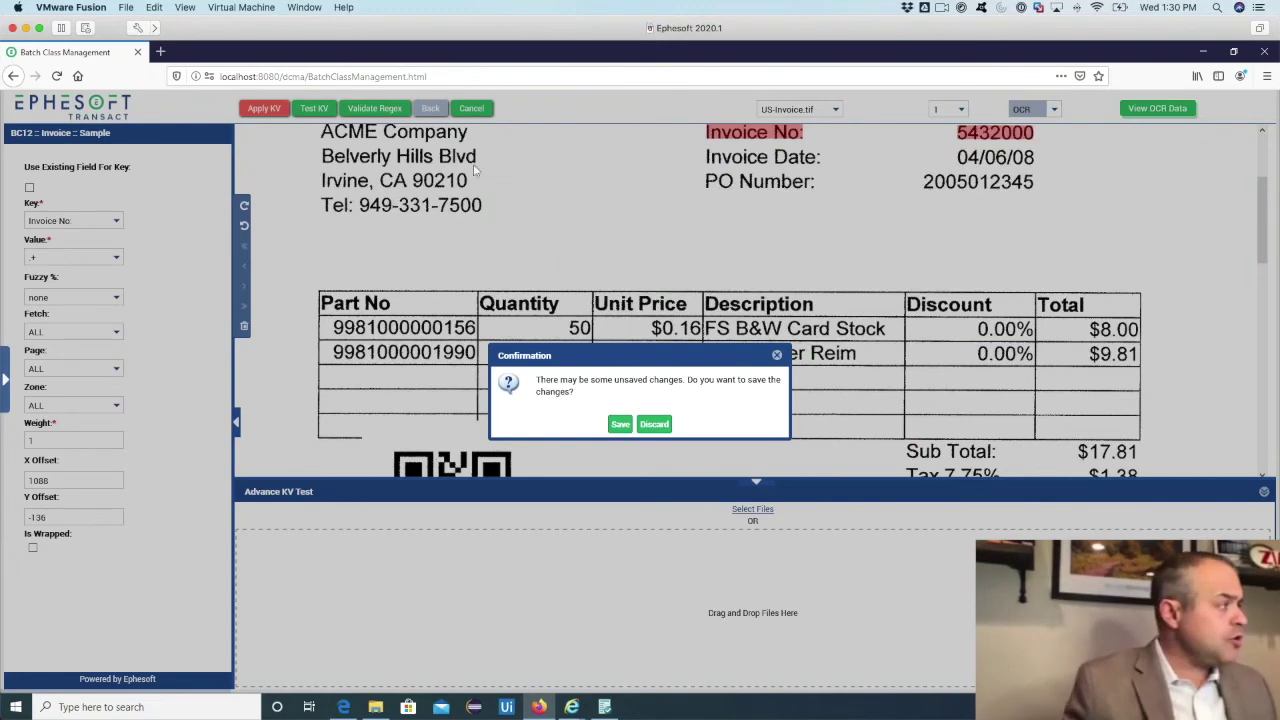
click(654, 424)
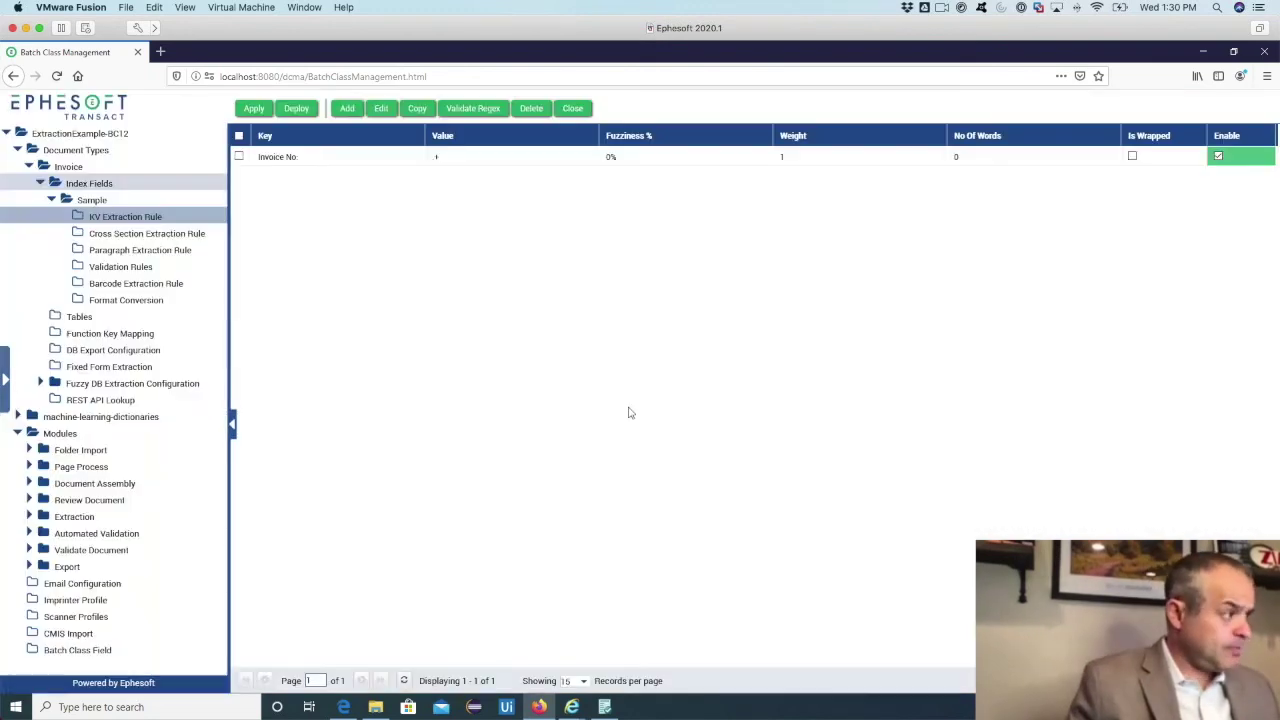
Open the cross section extraction rule for column Discount and row Invoice No:, test it on US-Invoice.tif, and exit without applying
click(150, 234)
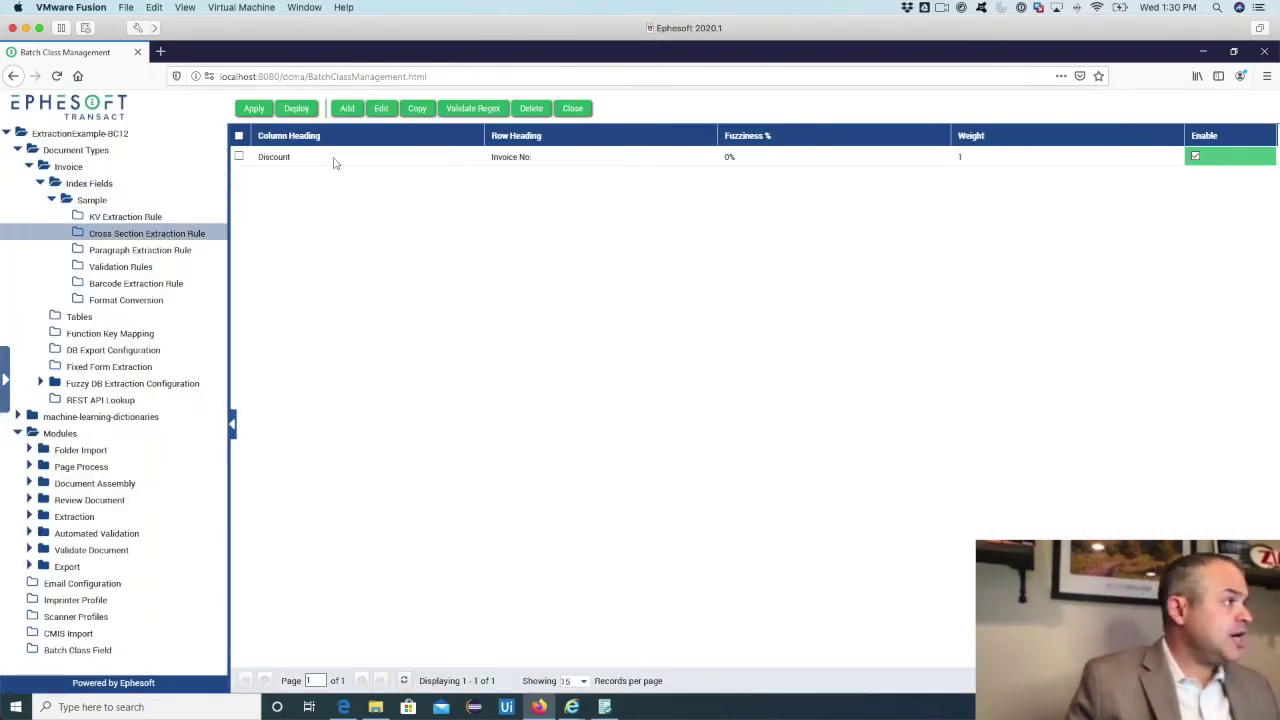
click(239, 157)
click(381, 108)
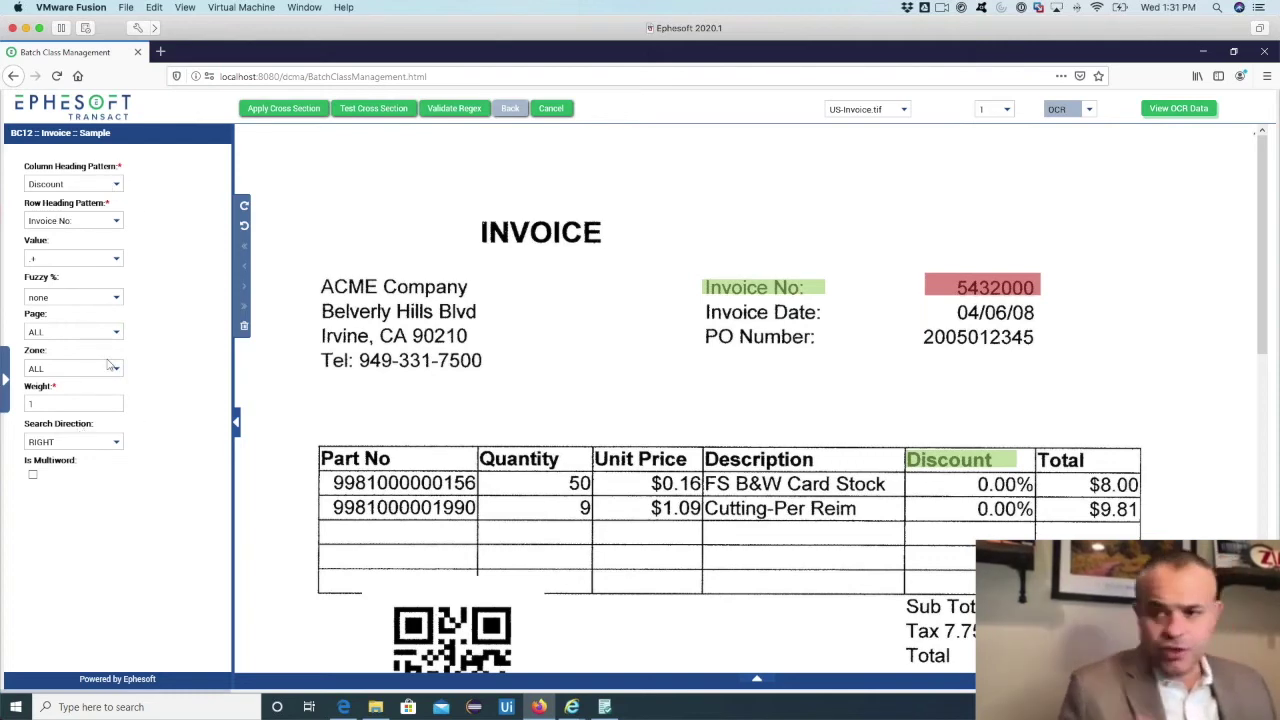
click(5, 378)
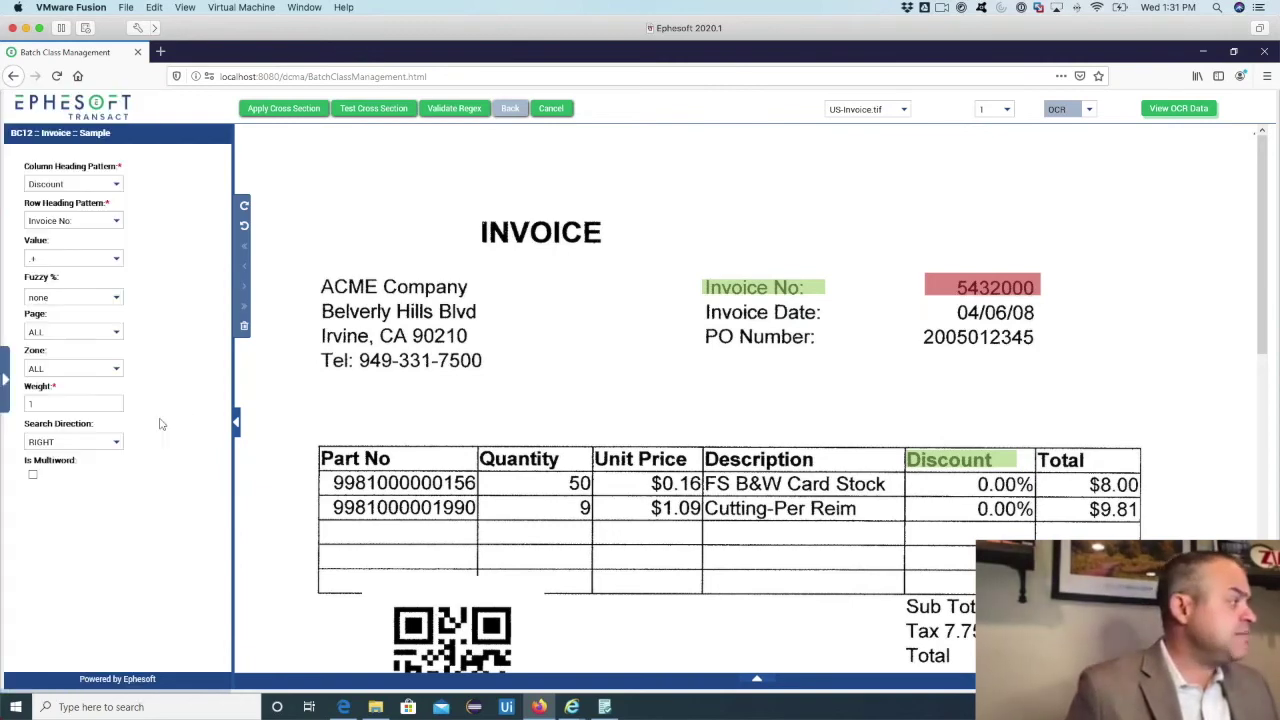
click(368, 108)
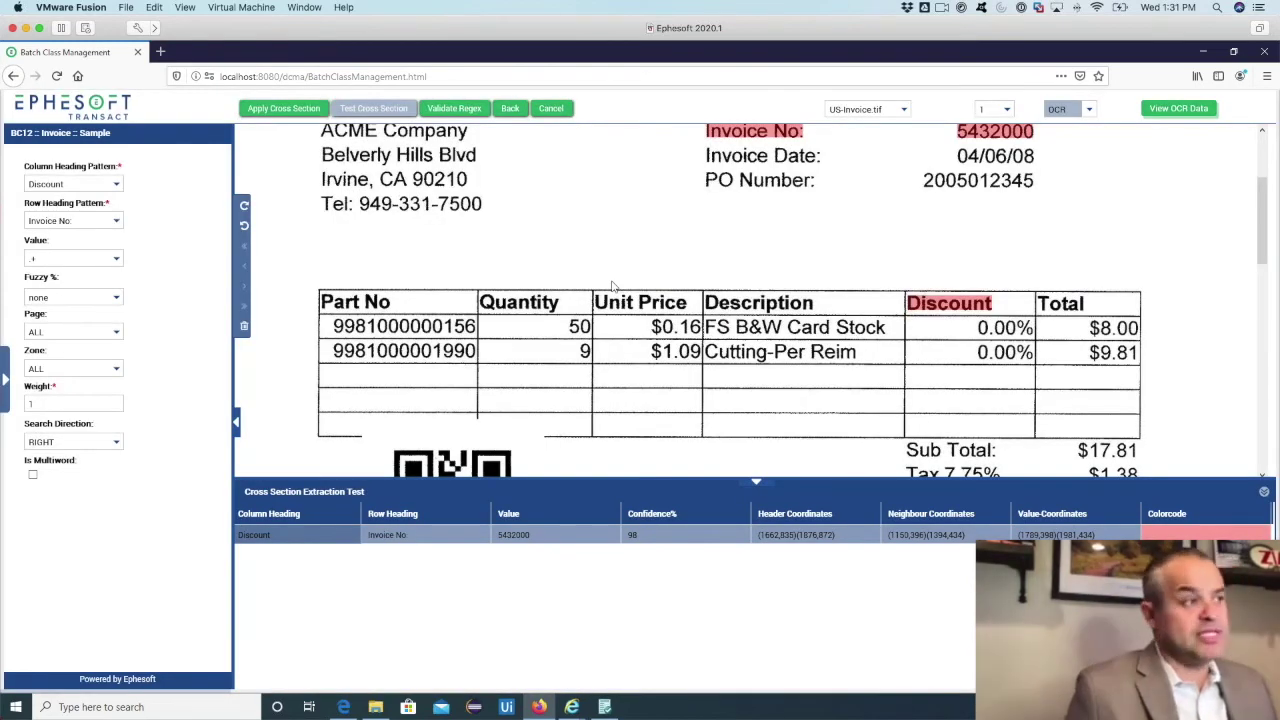
click(510, 108)
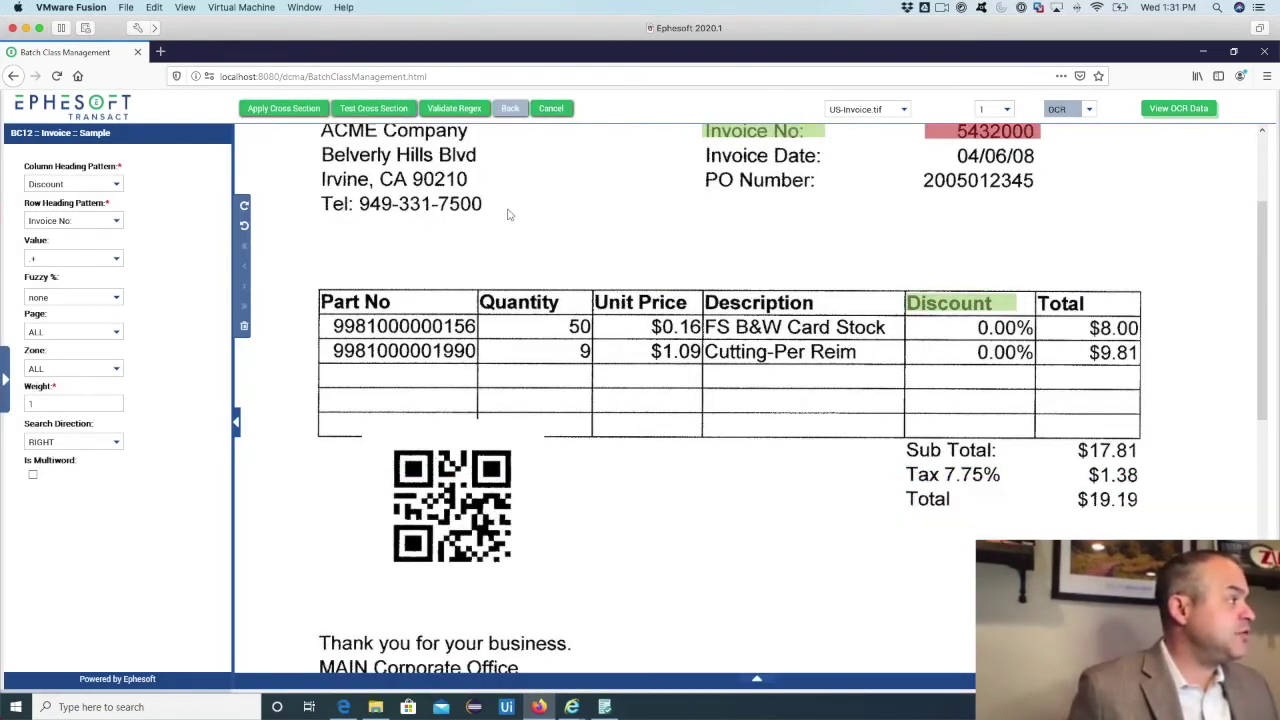
click(553, 108)
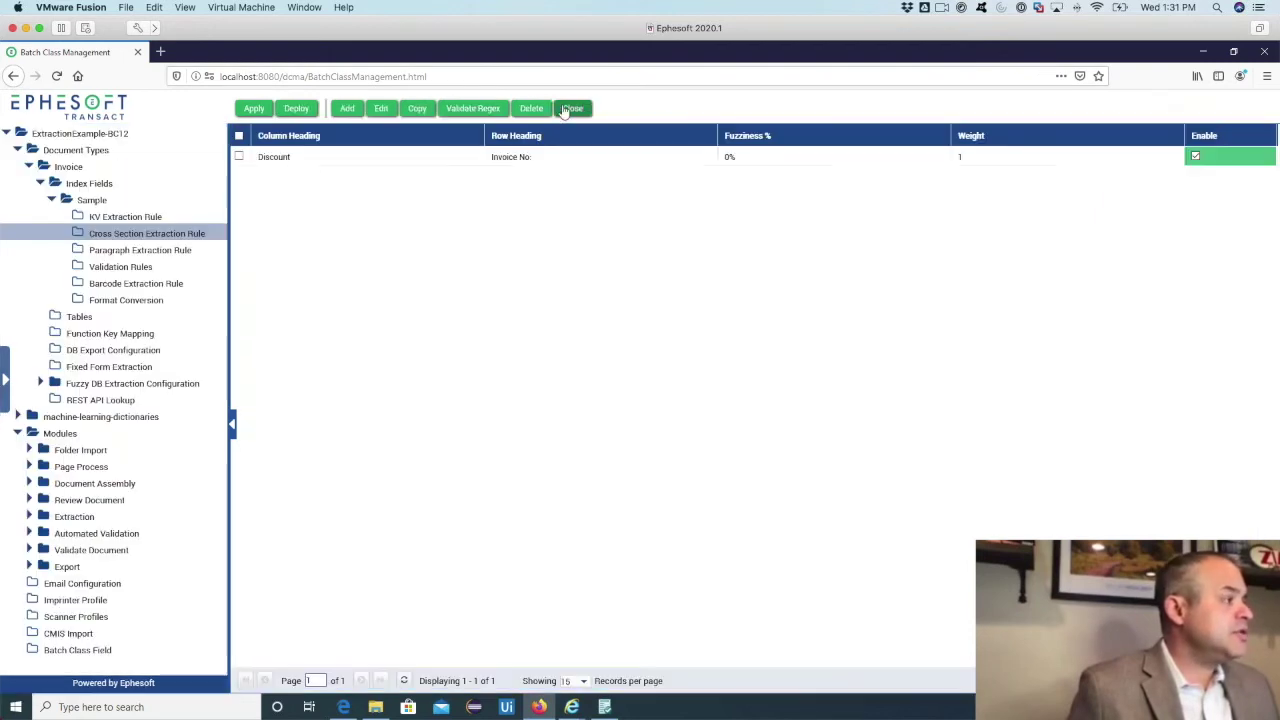
Open the 2. INTEREST paragraph extraction rule, examine its value pattern against the note's interest section, and test the extraction
click(145, 250)
click(240, 156)
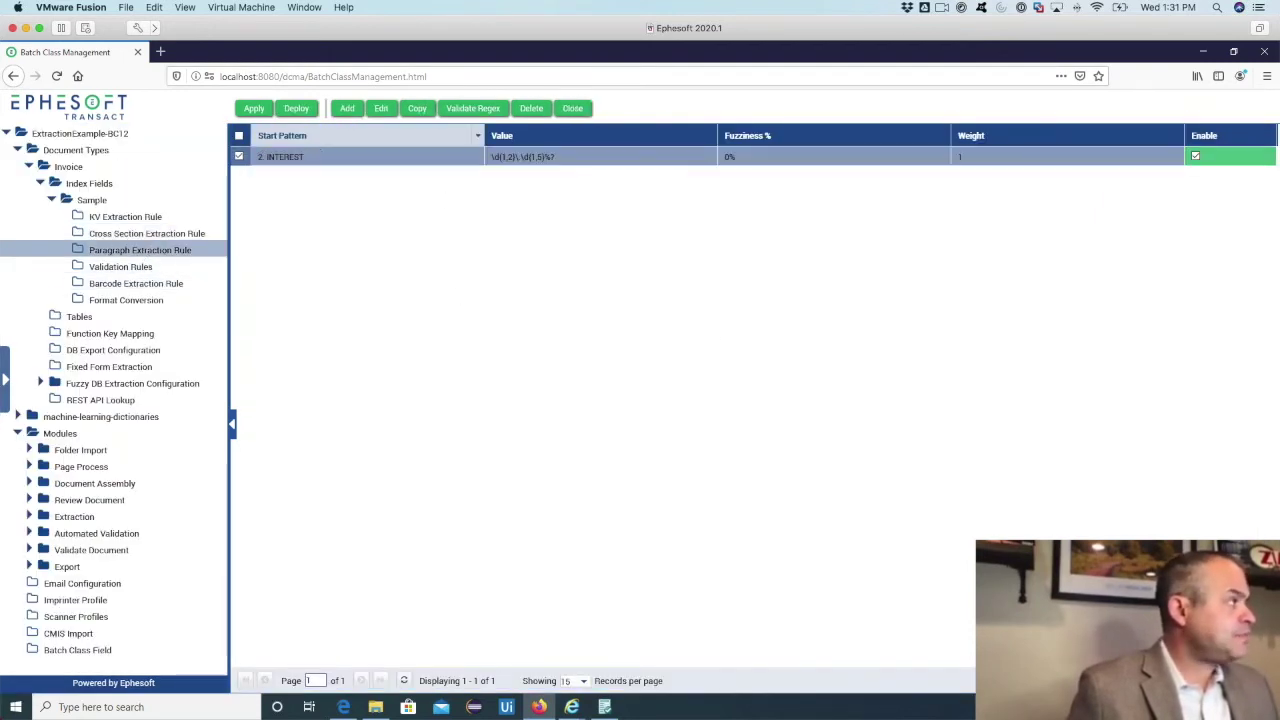
click(381, 108)
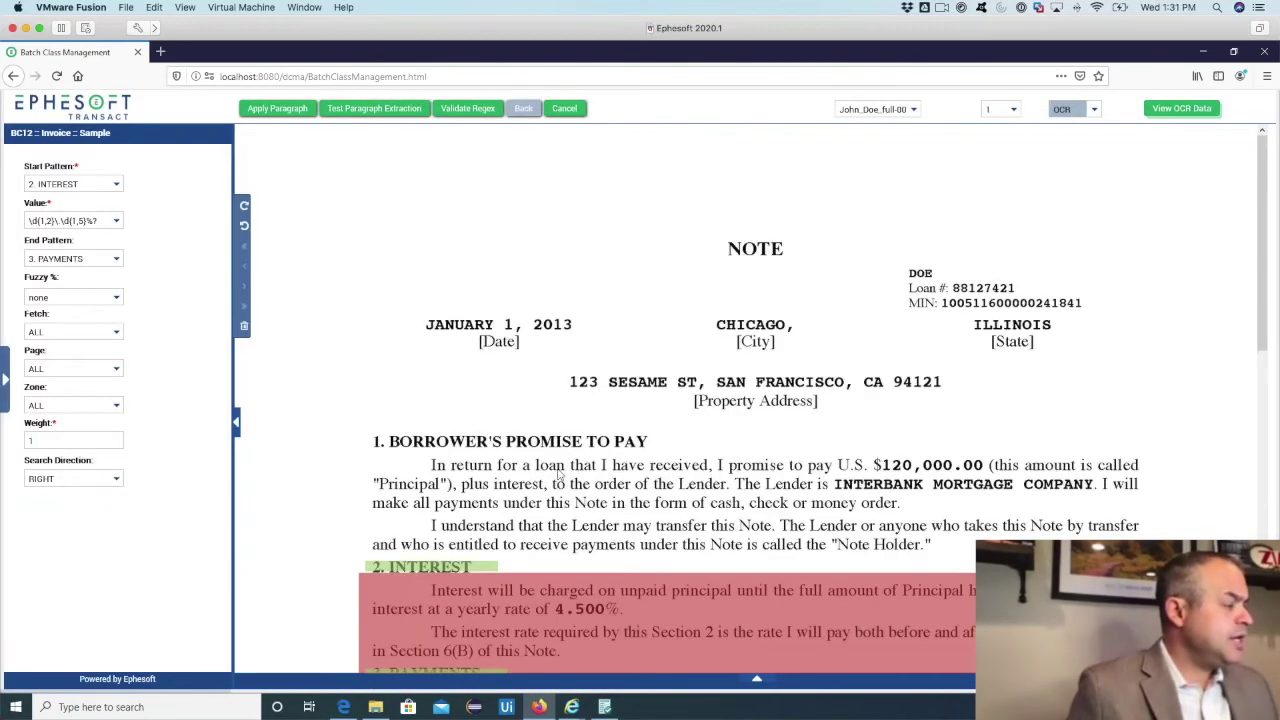
scroll(558, 476, down, 3)
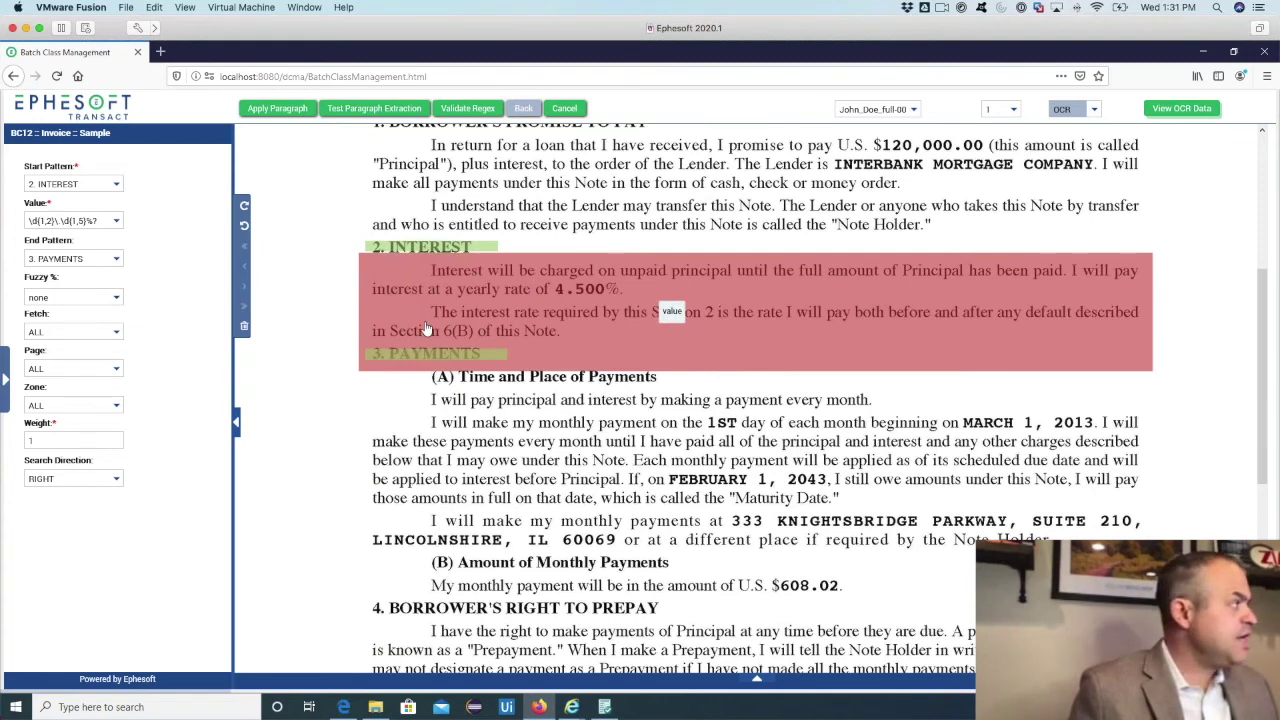
drag(104, 218, 6, 222)
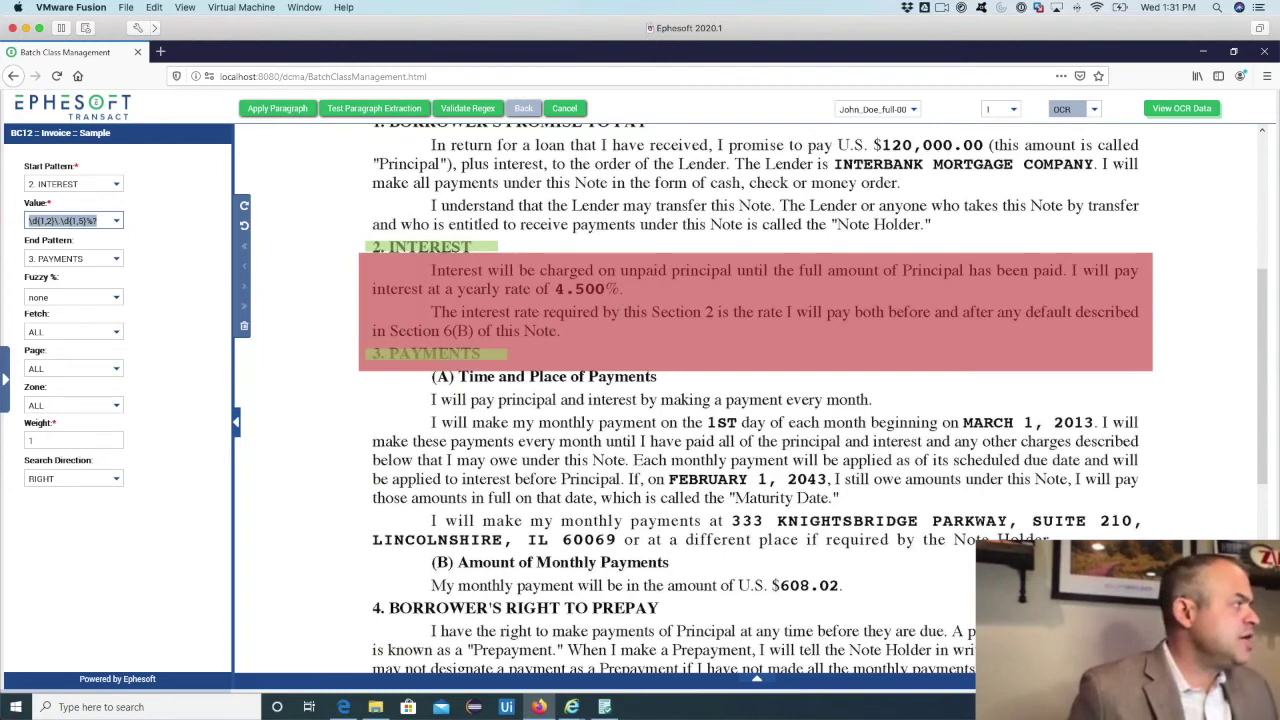
click(309, 199)
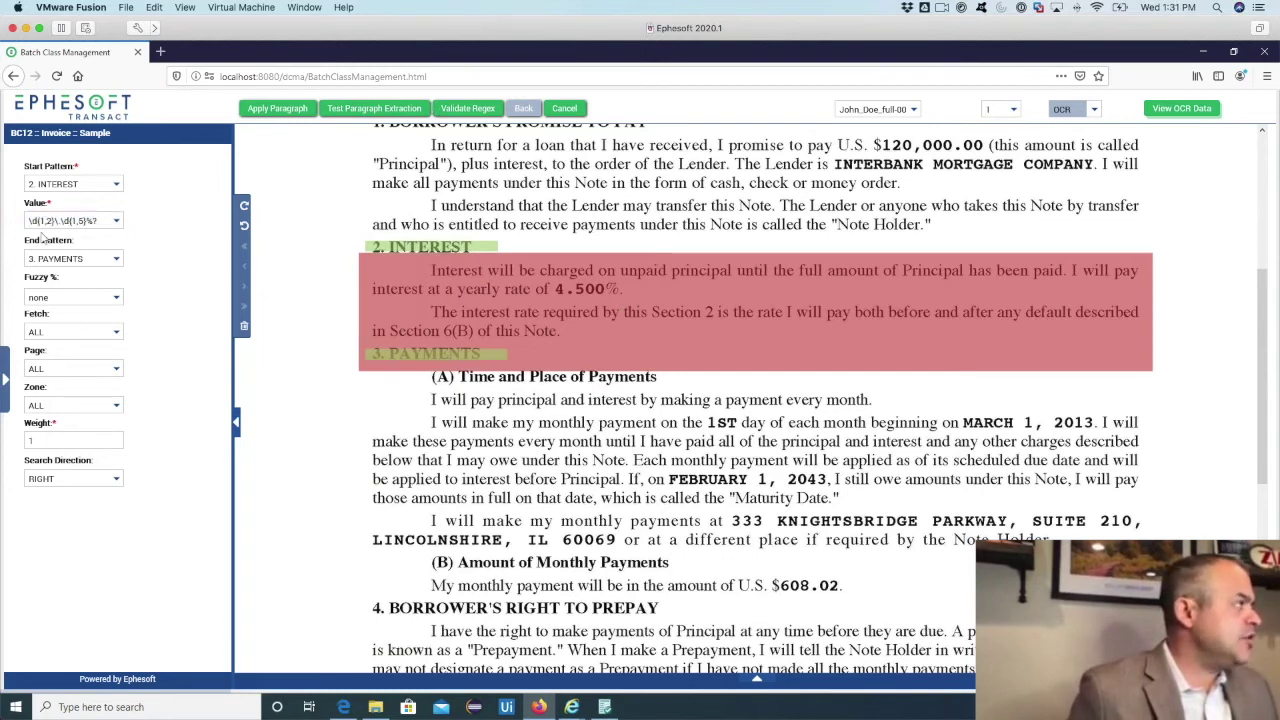
click(374, 108)
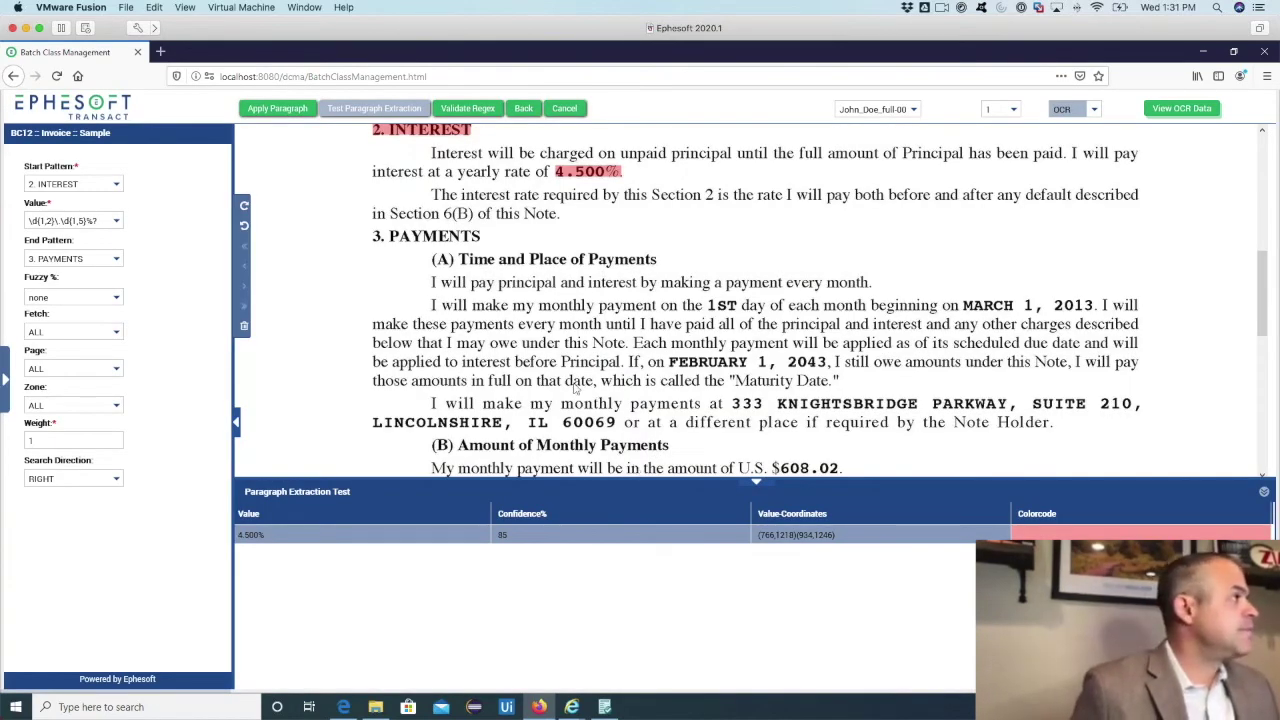
click(522, 110)
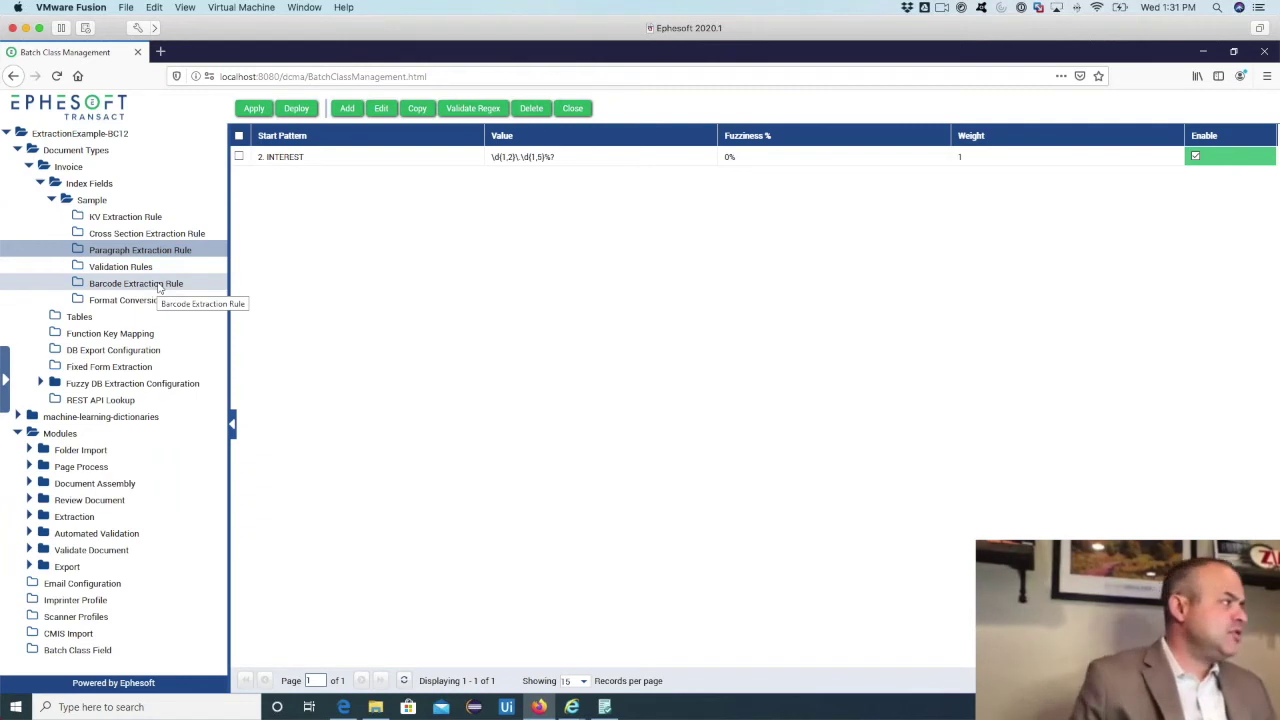
View the Sample field's barcode extraction rules and format conversion settings
click(158, 286)
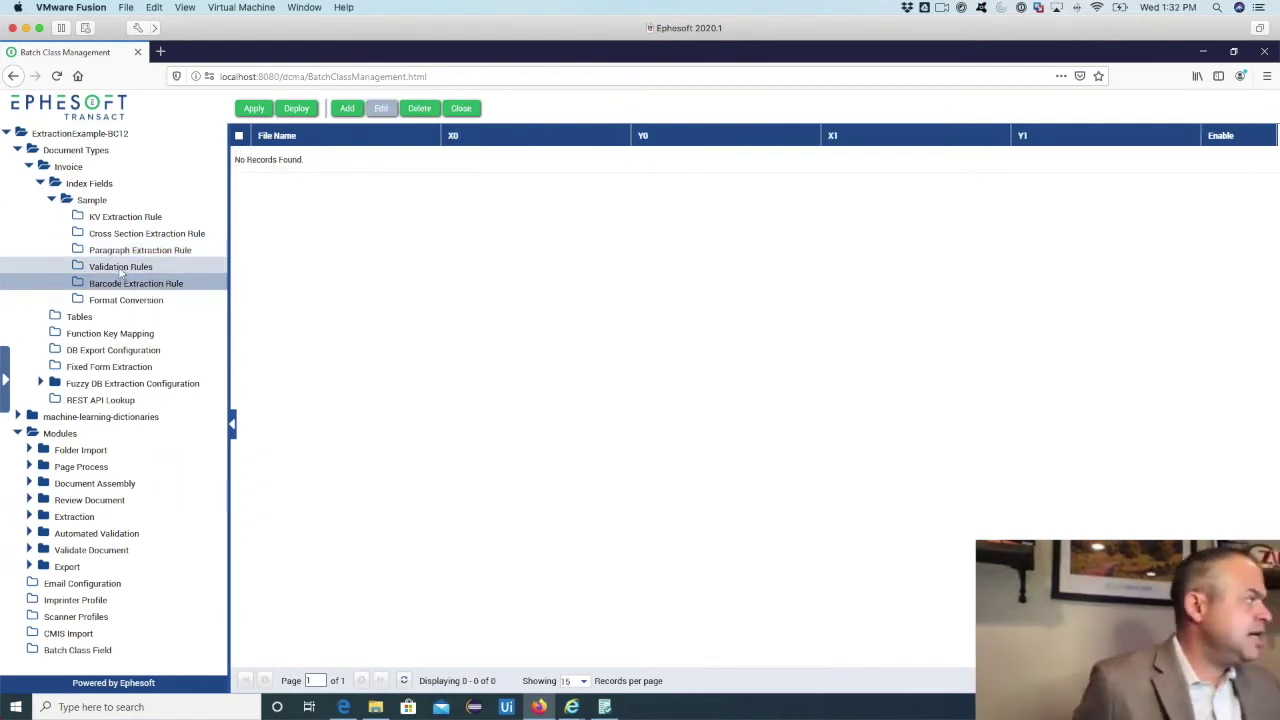
click(135, 301)
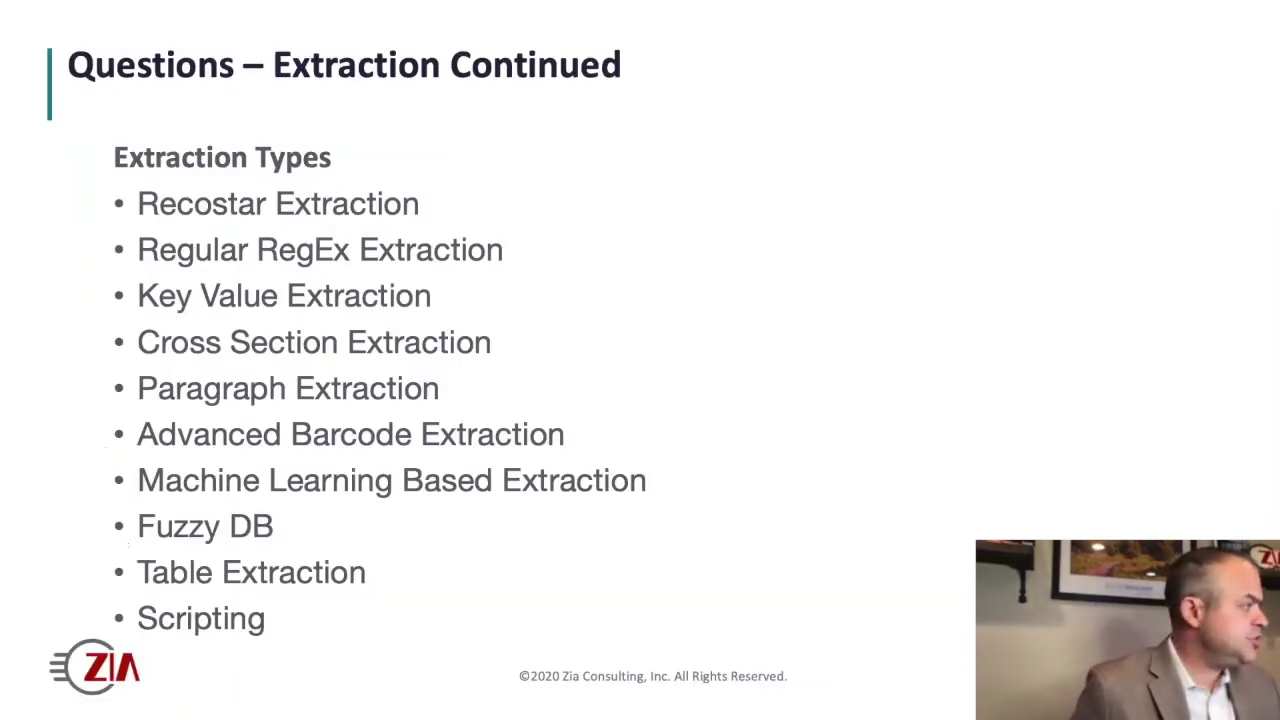
click(573, 400)
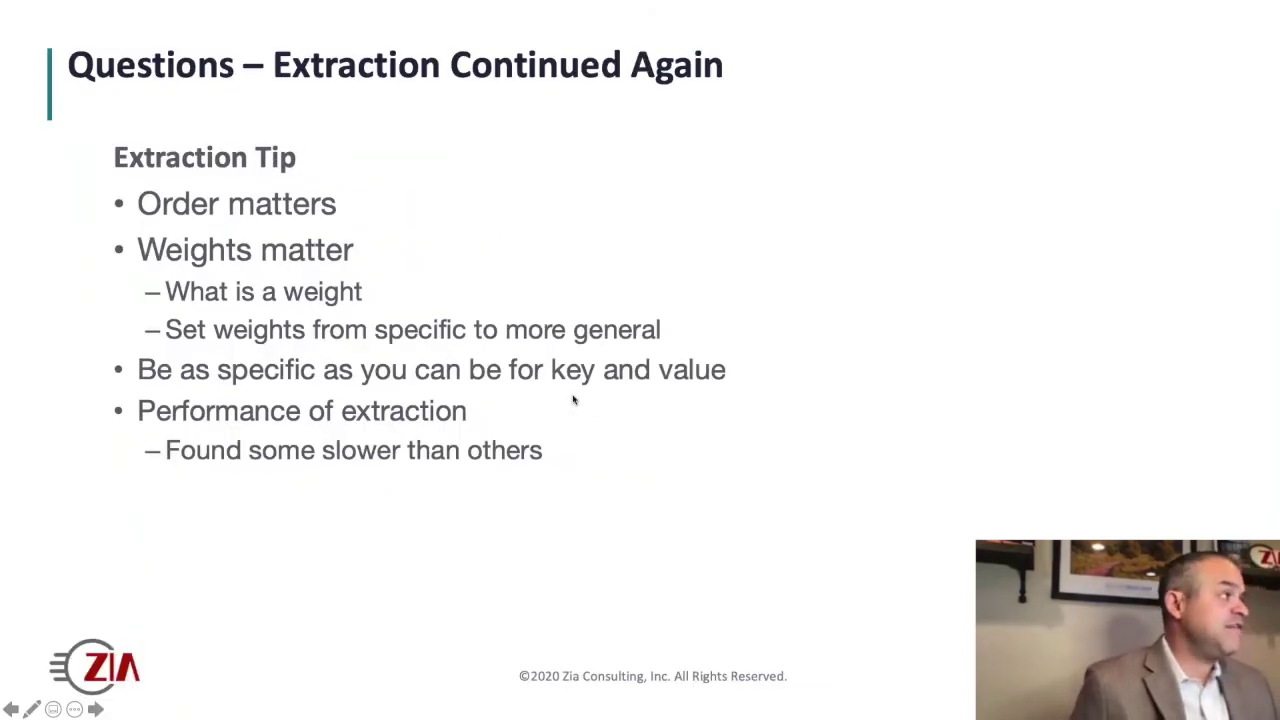